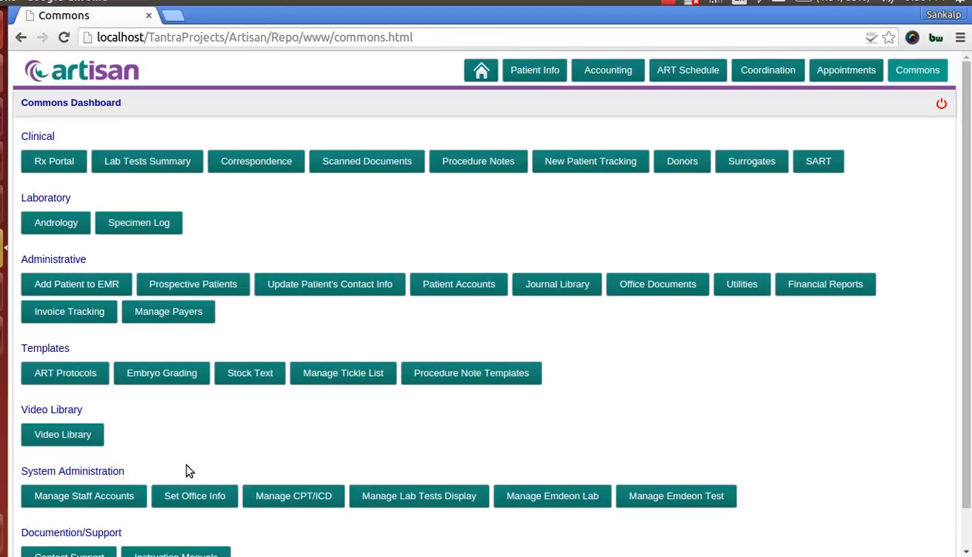
Examine the Emdeon lab user ID, password and facility Objid in the office info utilities, and return to the Commons dashboard
{"action": "left_click", "coordinate": [195, 499]}
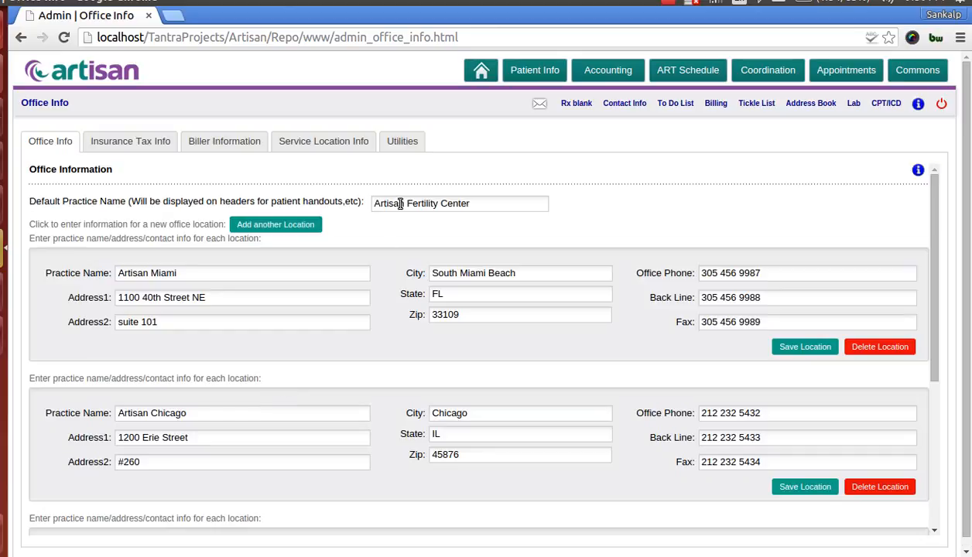
{"action": "left_click", "coordinate": [394, 145]}
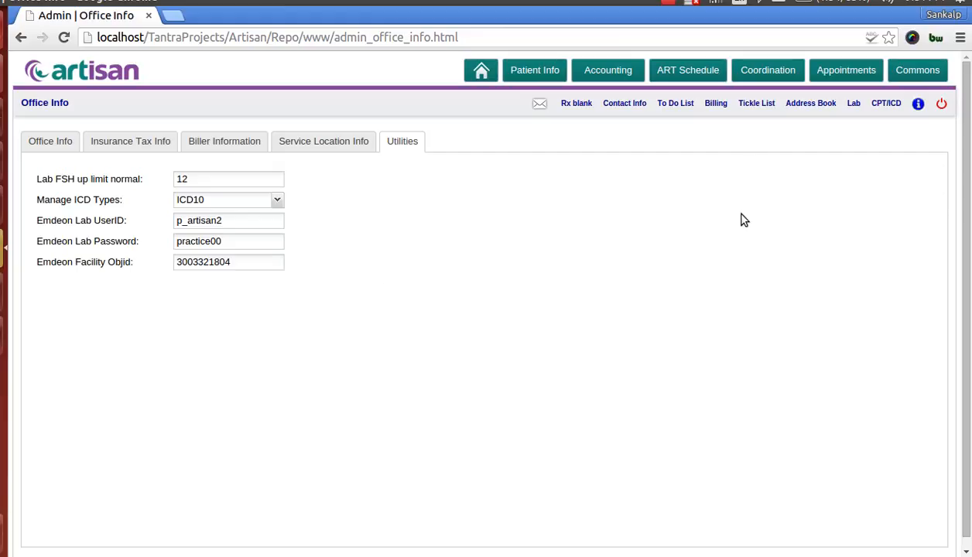
{"action": "left_click", "coordinate": [918, 70]}
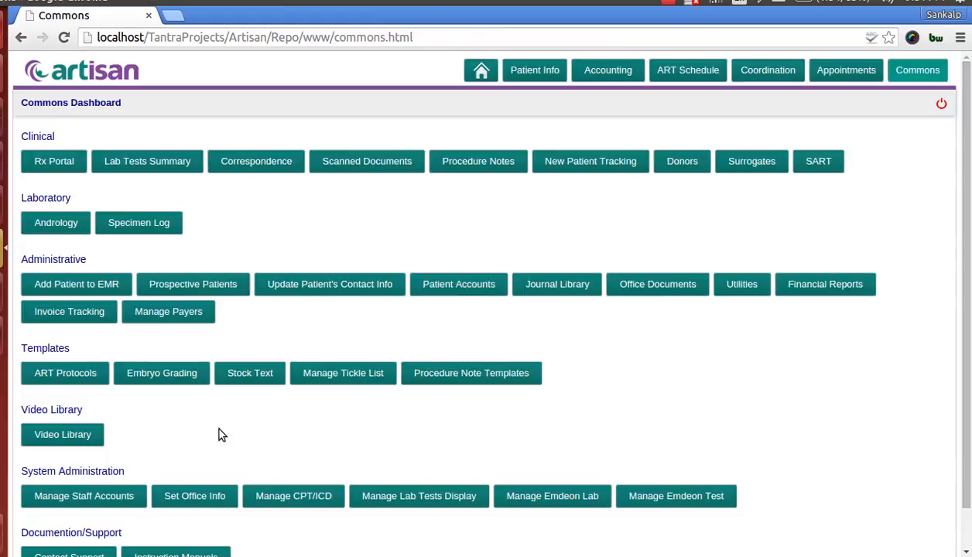
Examine the Emdeon Lab Caregiver ID in the demo doctor's staff account and close the account without changes
{"action": "left_click", "coordinate": [120, 501]}
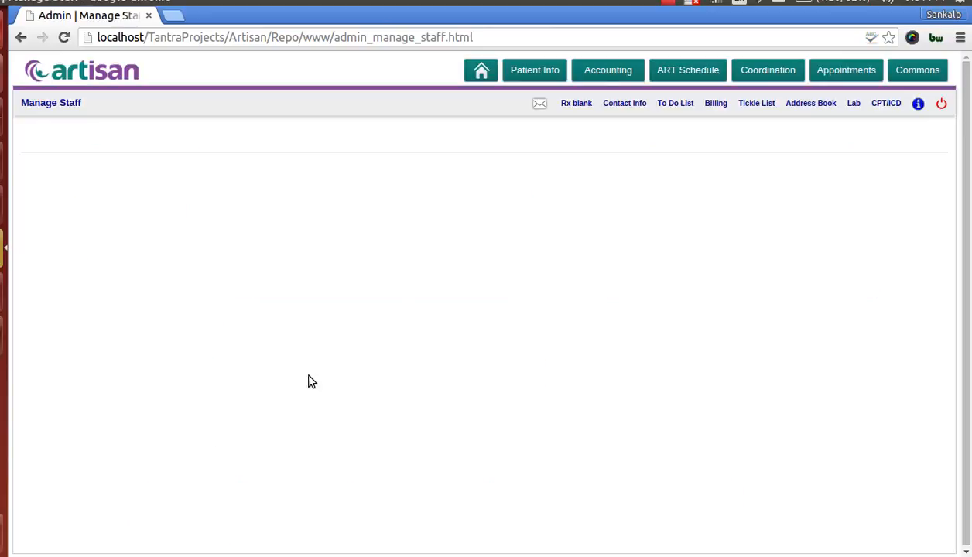
{"action": "left_click", "coordinate": [498, 255]}
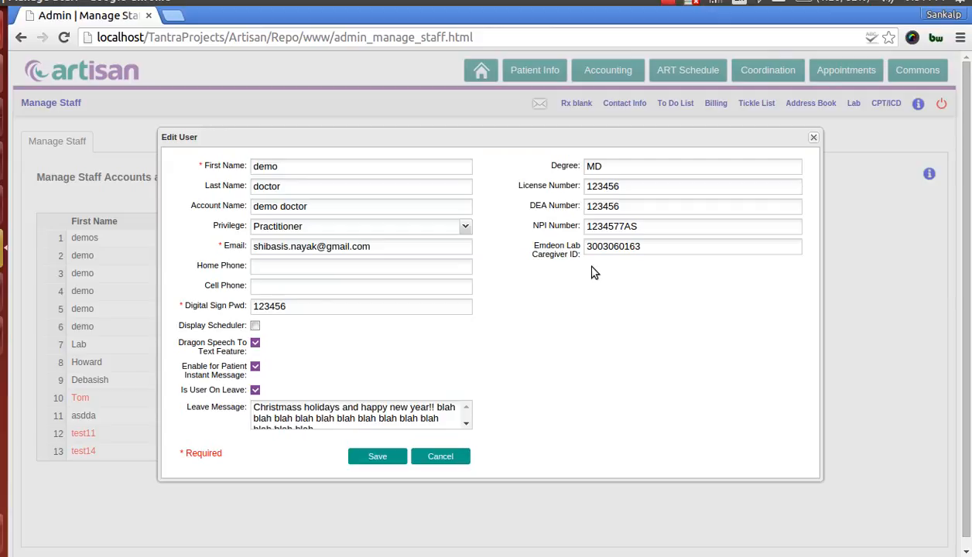
{"action": "left_click", "coordinate": [608, 246]}
{"action": "left_click", "coordinate": [813, 139]}
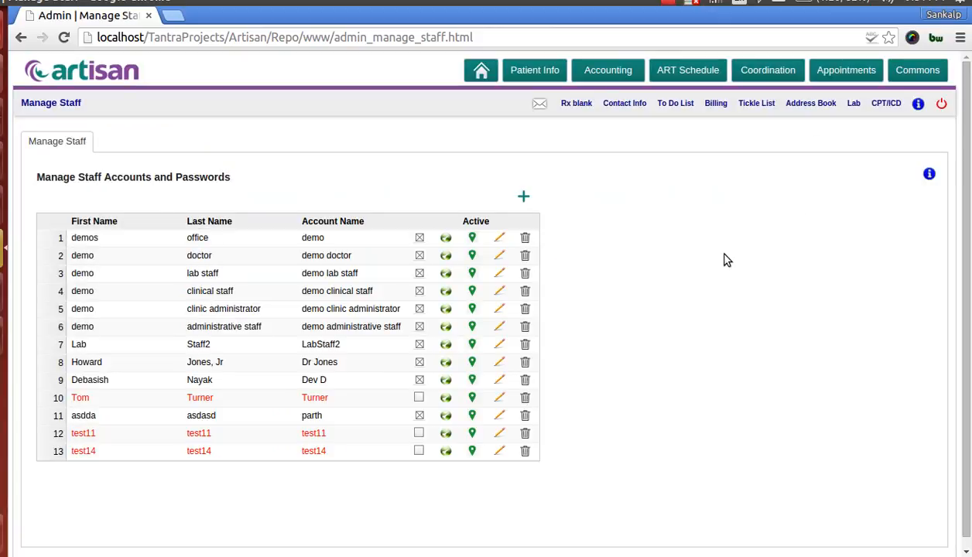
In the lab test administration's Emdeon lab list, view QUEST DIAGNOSTICS WOOD DALE's edit form and the blank form for adding a lab
{"action": "left_click", "coordinate": [913, 71]}
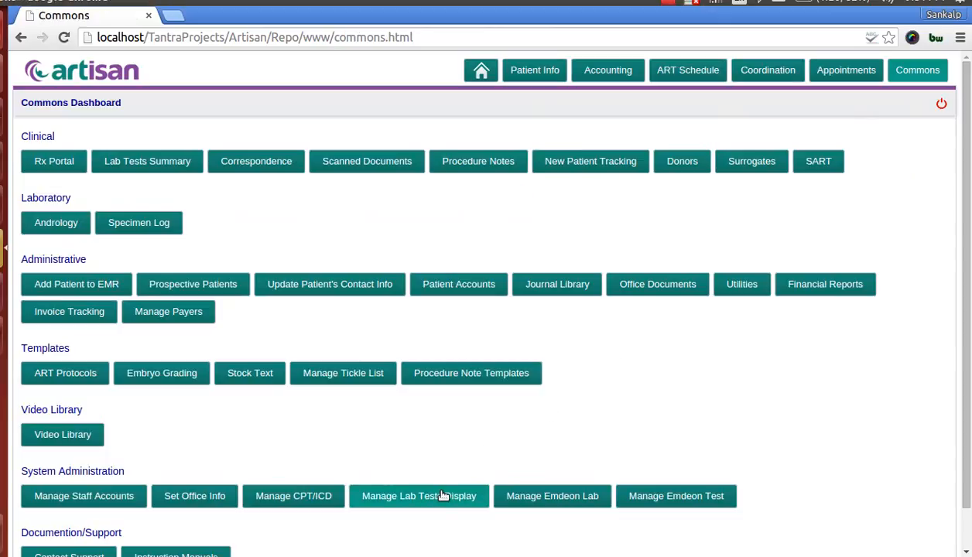
{"action": "left_click", "coordinate": [424, 497]}
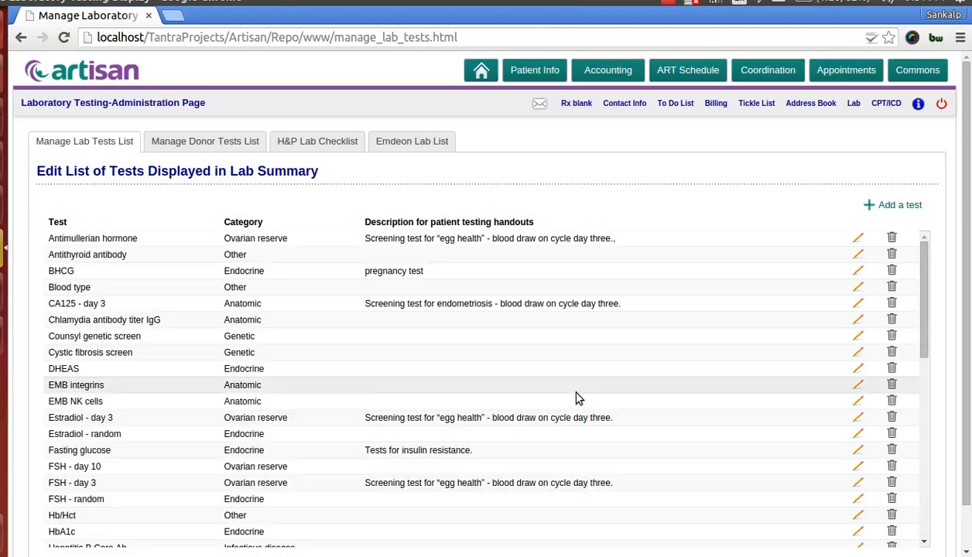
{"action": "left_click", "coordinate": [417, 144]}
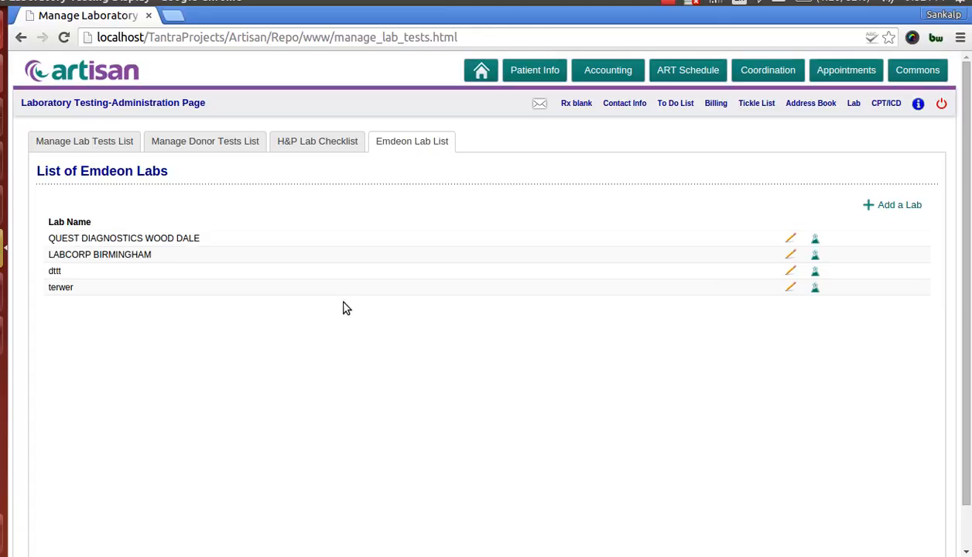
{"action": "left_click", "coordinate": [790, 240]}
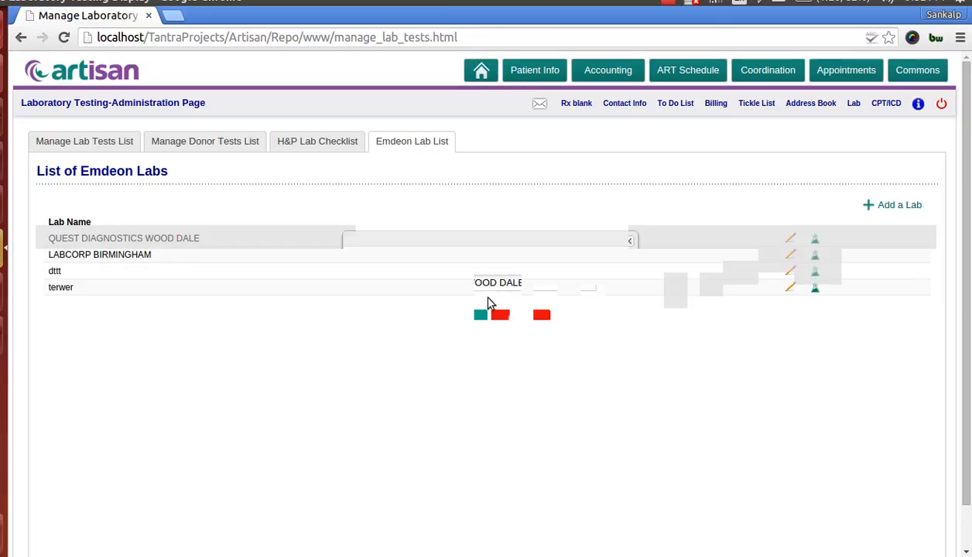
{"action": "left_click", "coordinate": [541, 323]}
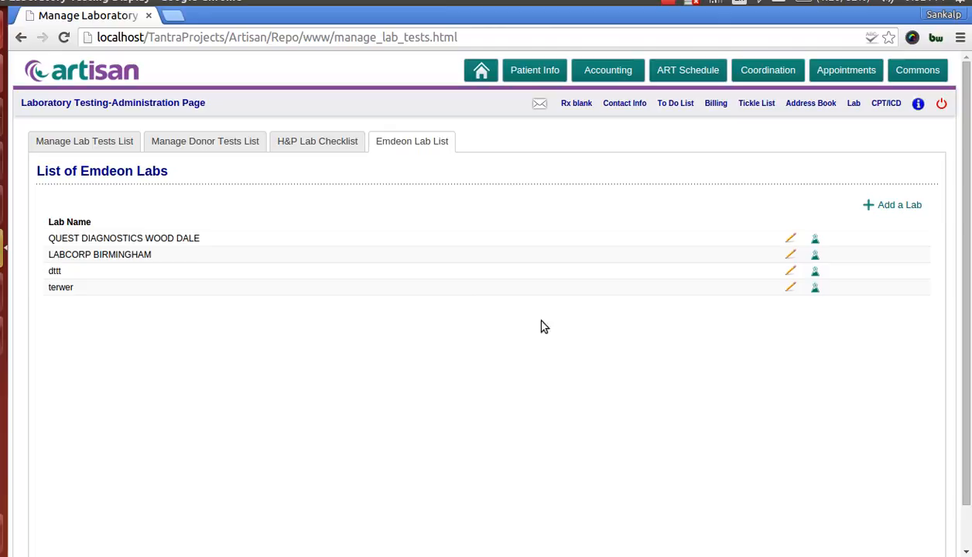
{"action": "left_click", "coordinate": [872, 208]}
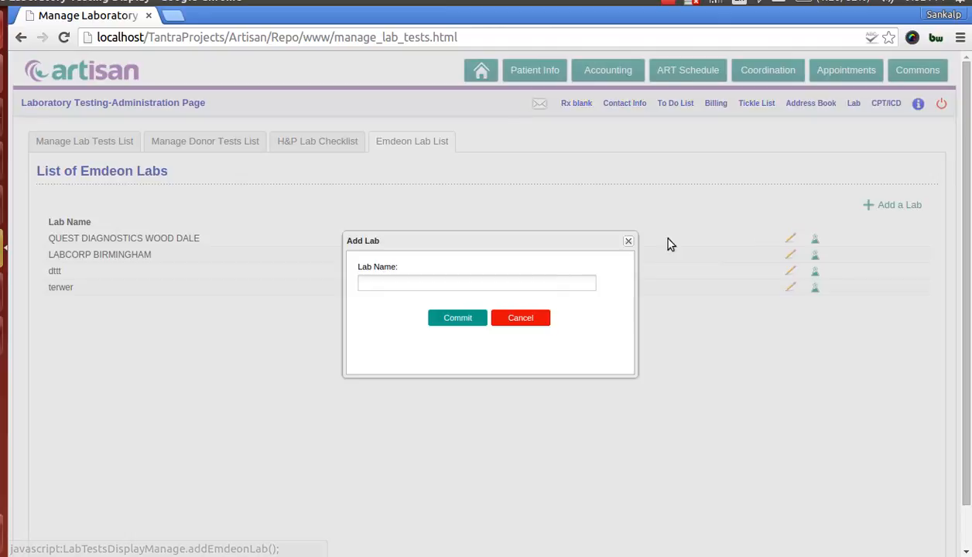
{"action": "left_click", "coordinate": [521, 318]}
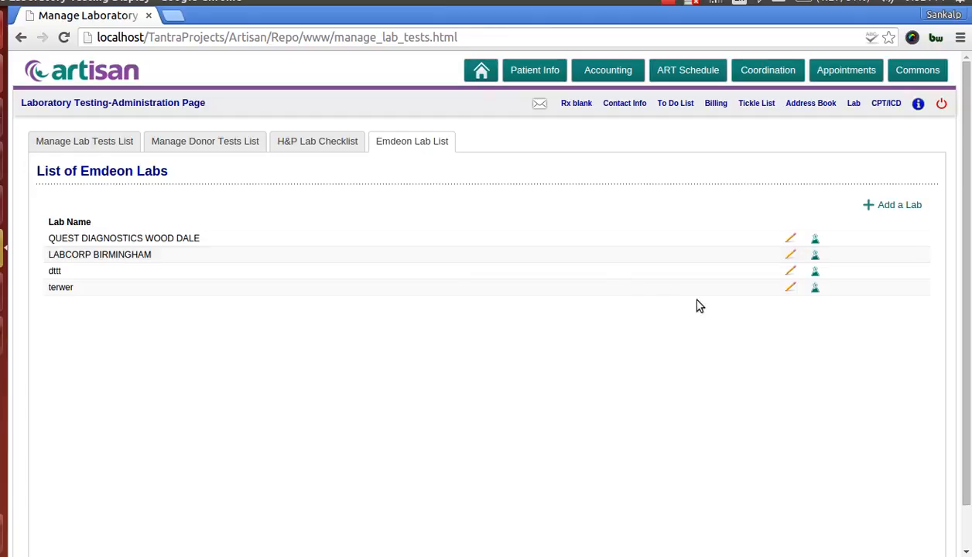
Examine the Emdeon tests of QUEST DIAGNOSTICS WOOD DALE, including the BLOOD PRESSURE edit form and the blank form for adding a test
{"action": "left_click", "coordinate": [815, 254]}
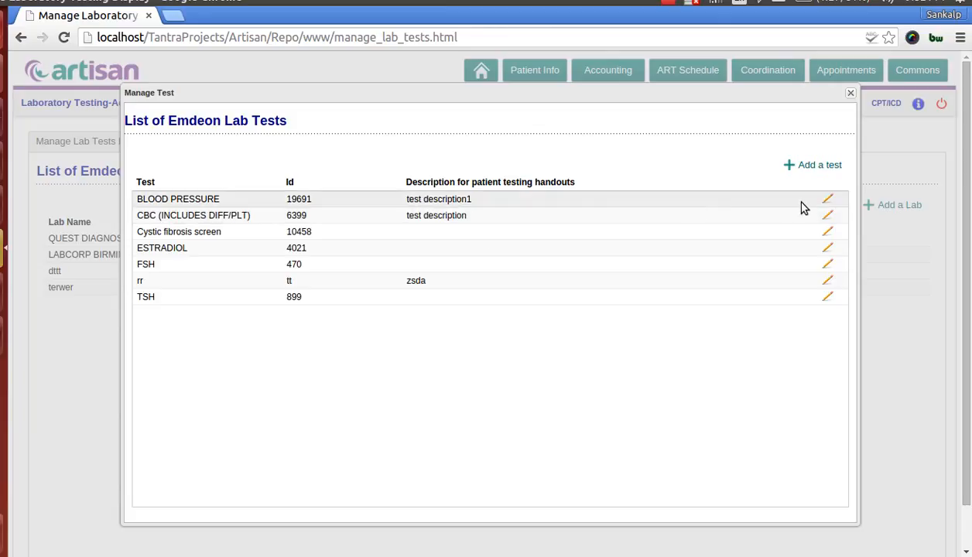
{"action": "left_click", "coordinate": [826, 200]}
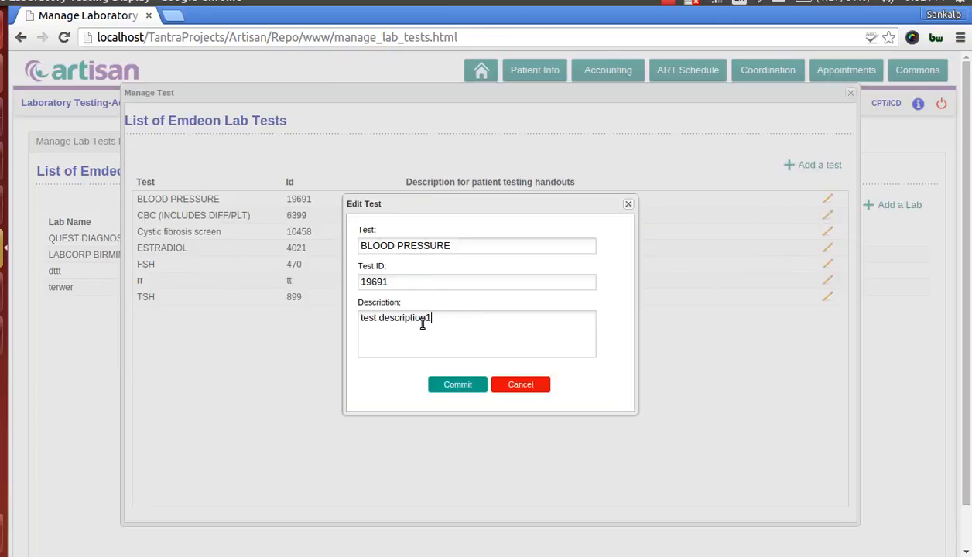
{"action": "left_click", "coordinate": [530, 387]}
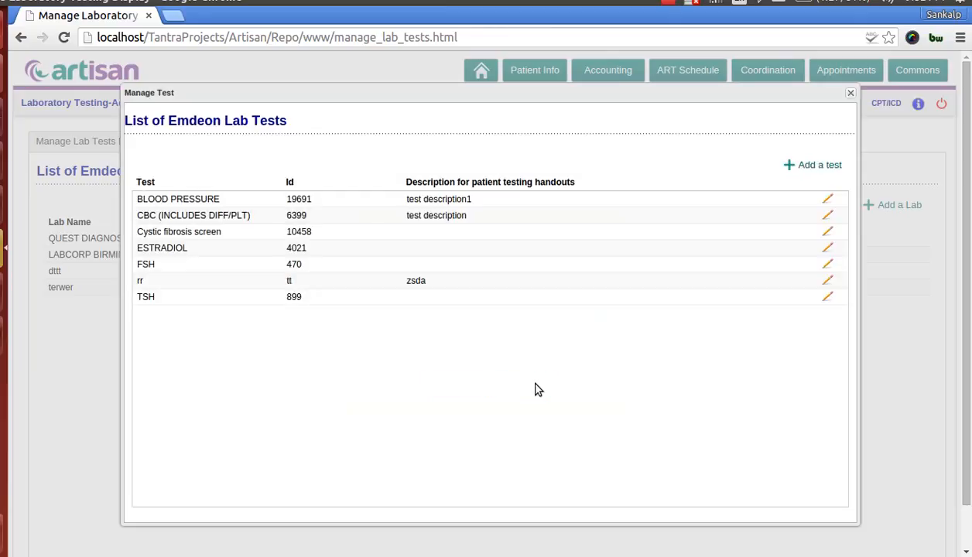
{"action": "left_click", "coordinate": [813, 165]}
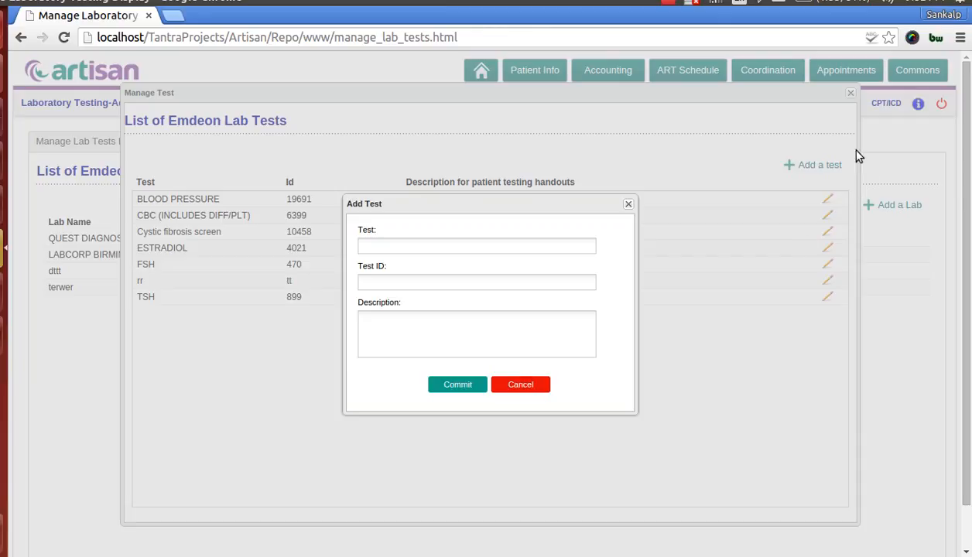
{"action": "left_click", "coordinate": [518, 384]}
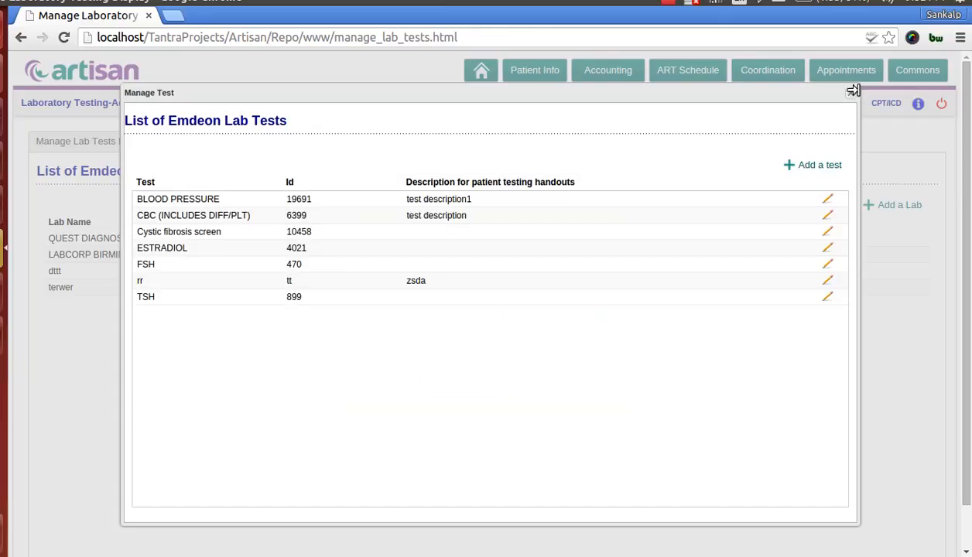
{"action": "left_click", "coordinate": [852, 92]}
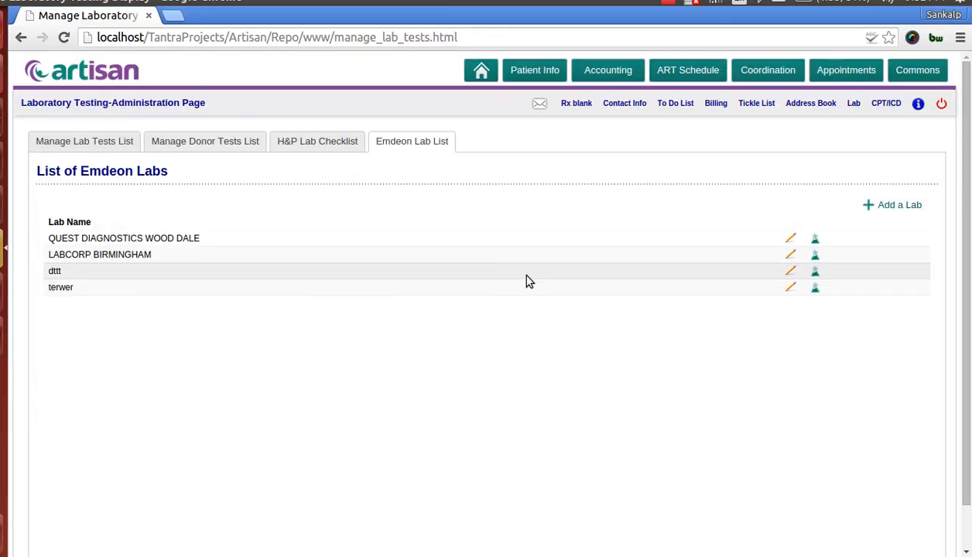
Open the Emdeon lab management from the Commons dashboard and view the labs available for selection
{"action": "left_click", "coordinate": [917, 70]}
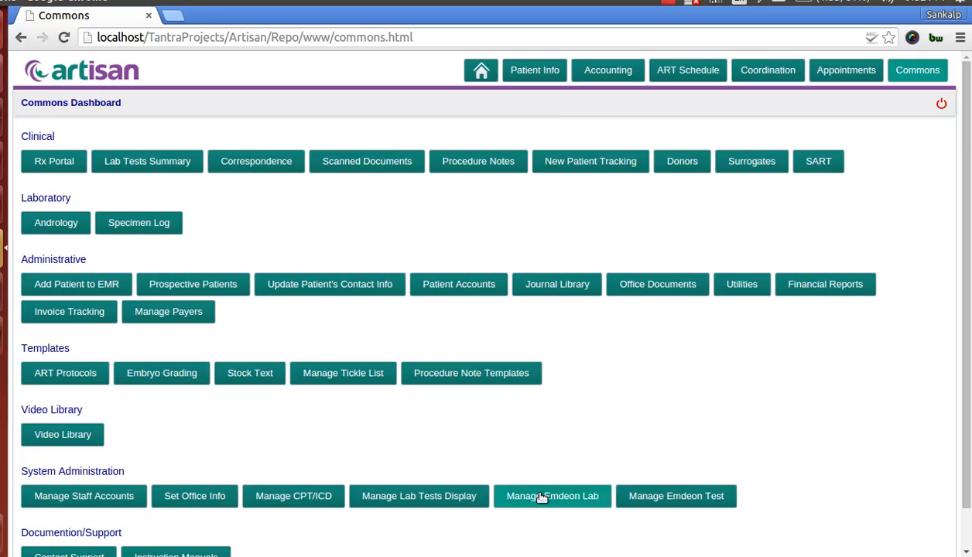
{"action": "left_click", "coordinate": [542, 498]}
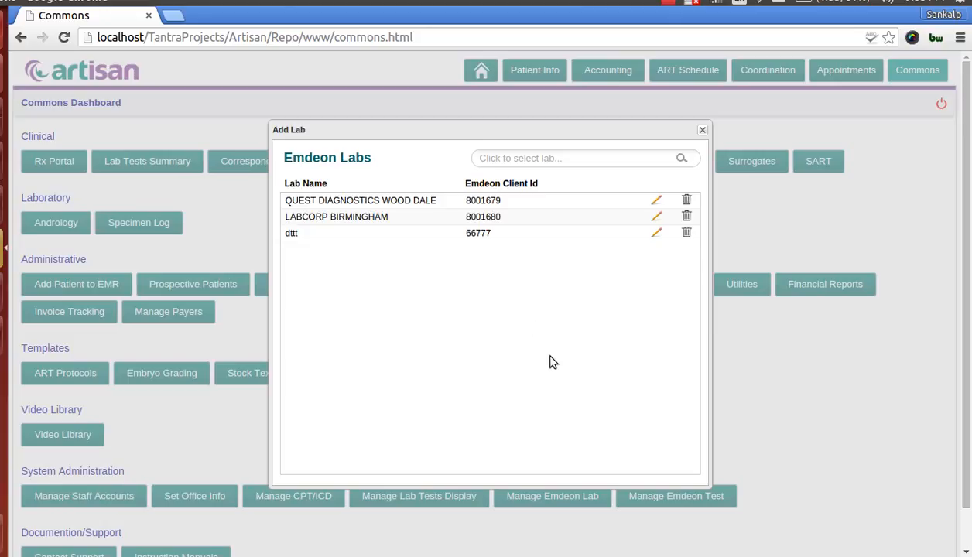
{"action": "left_click", "coordinate": [682, 160]}
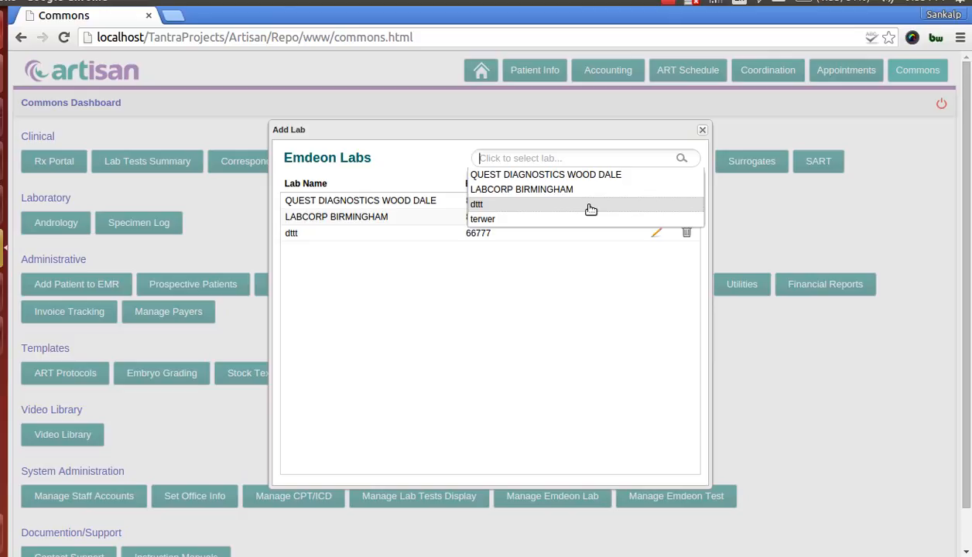
{"action": "left_click", "coordinate": [434, 282]}
Examine the Emdeon Client ID of QUEST DIAGNOSTICS WOOD DALE without changing it, and close the lab management dialog
{"action": "left_click", "coordinate": [656, 202]}
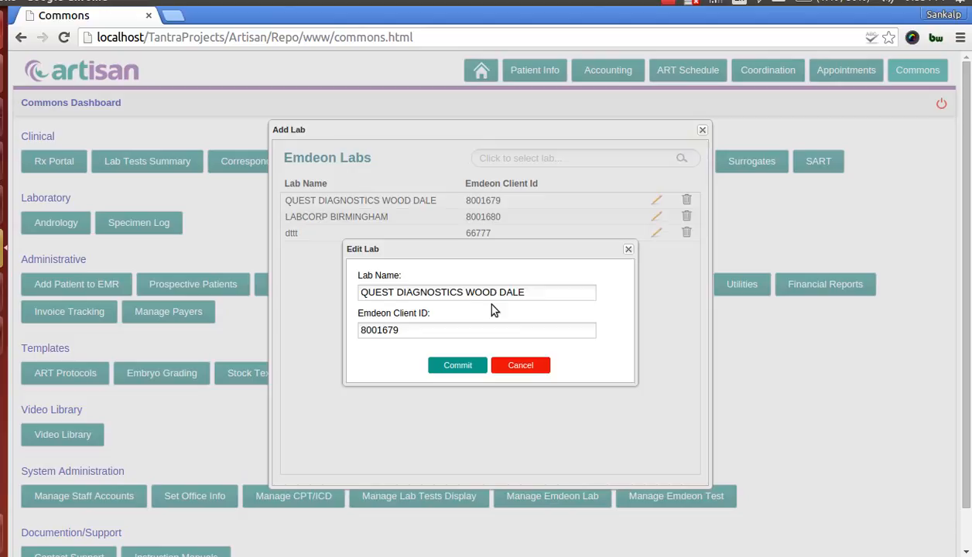
{"action": "left_click_drag", "start_coordinate": [433, 331], "coordinate": [347, 331]}
{"action": "left_click", "coordinate": [511, 365]}
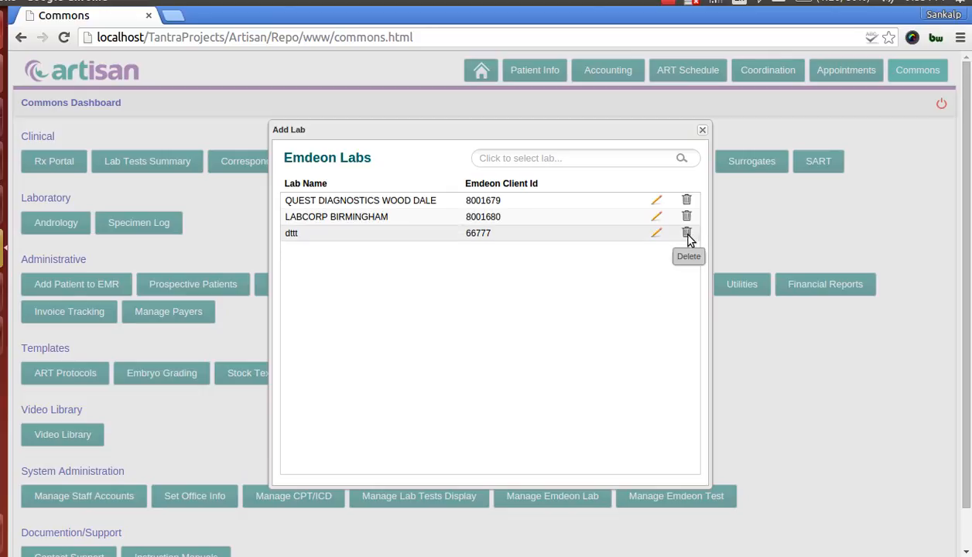
{"action": "left_click", "coordinate": [702, 130]}
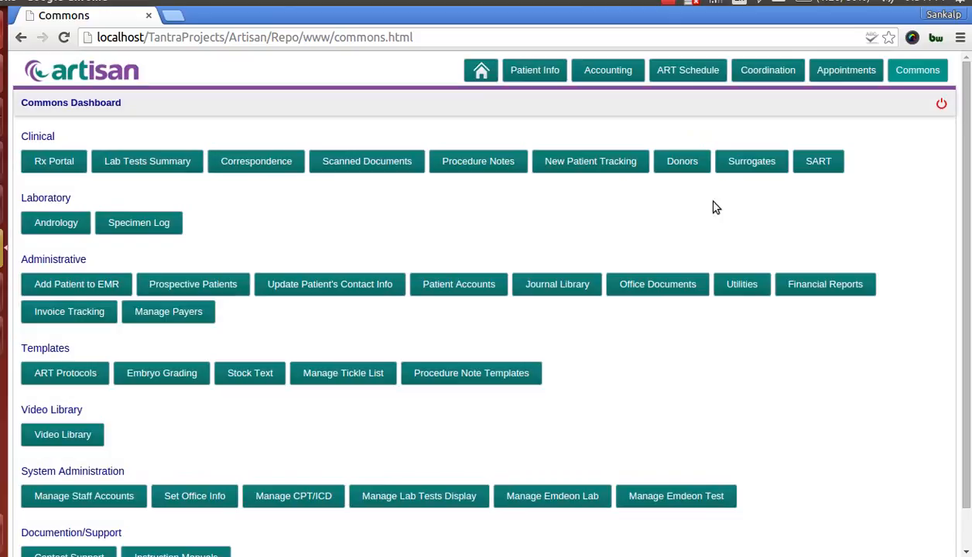
Open the Emdeon test management and select the QUEST DIAGNOSTICS WOOD DALE lab to view its tests
{"action": "left_click", "coordinate": [700, 498]}
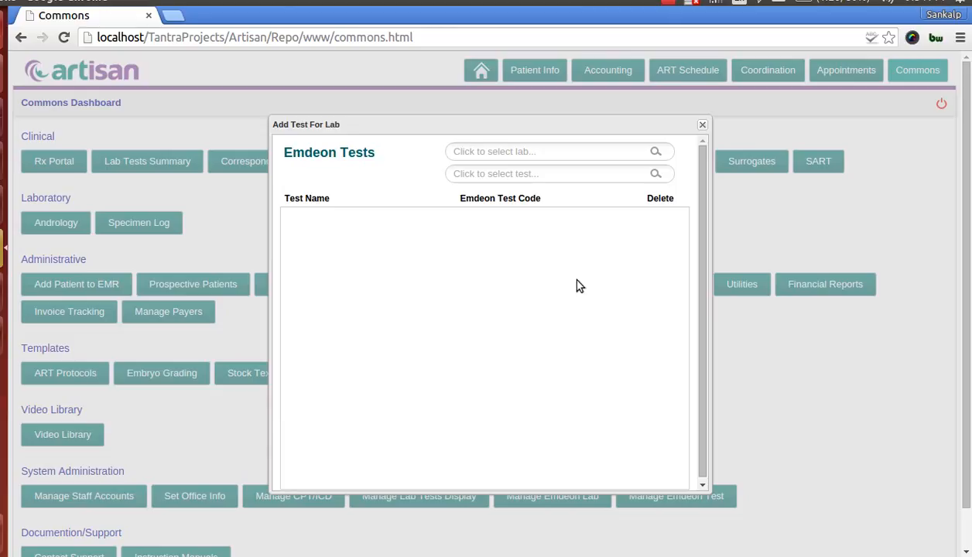
{"action": "left_click", "coordinate": [657, 153]}
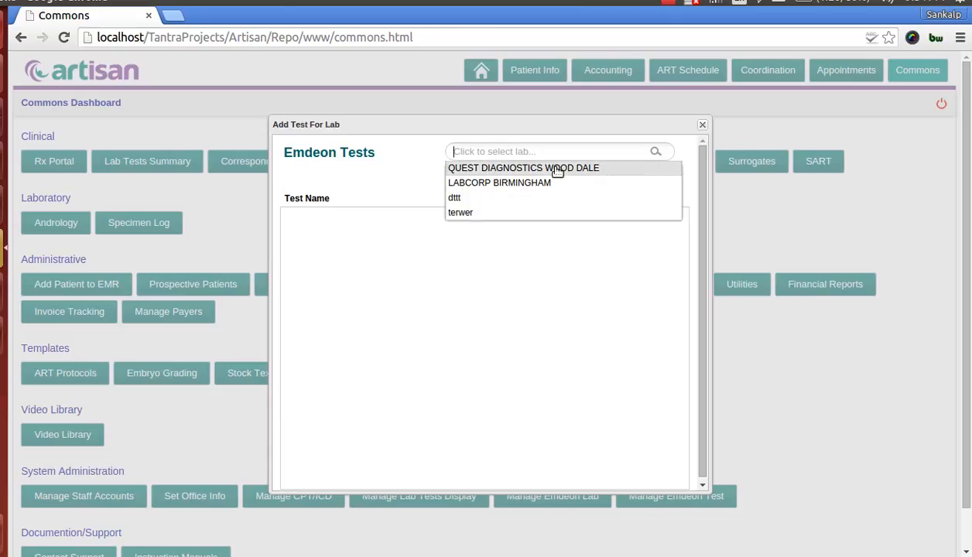
{"action": "left_click", "coordinate": [553, 166]}
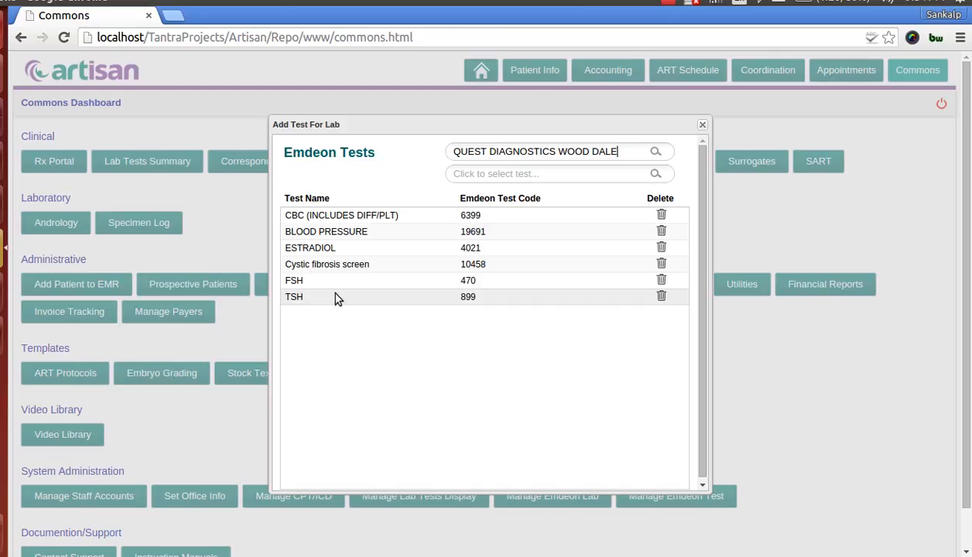
Try to add the Cystic fibrosis screen test to the selected lab
{"action": "left_click", "coordinate": [657, 176]}
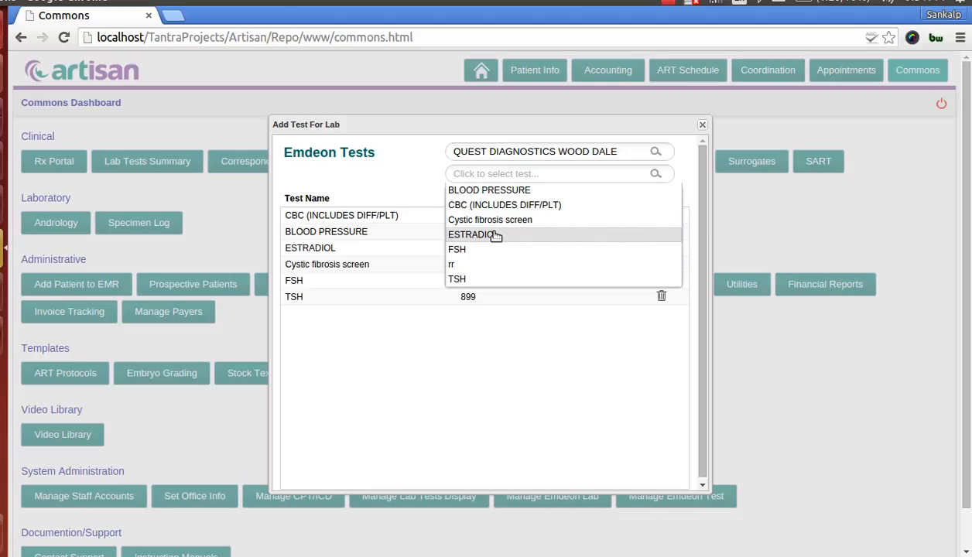
{"action": "left_click", "coordinate": [482, 221]}
{"action": "left_click", "coordinate": [492, 341]}
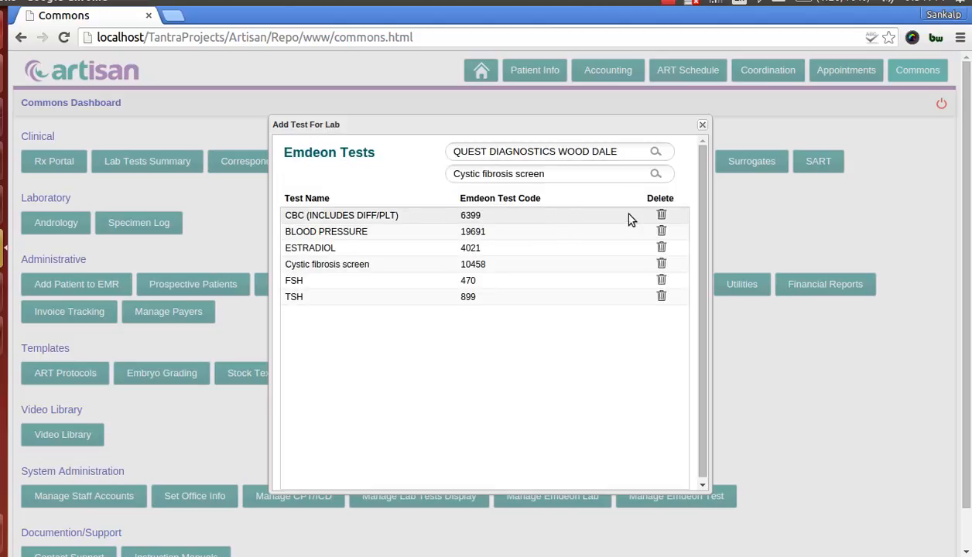
Add the rr test to the QUEST DIAGNOSTICS WOOD DALE lab, and delete it from the list again
{"action": "left_click", "coordinate": [655, 175]}
{"action": "left_click", "coordinate": [487, 265]}
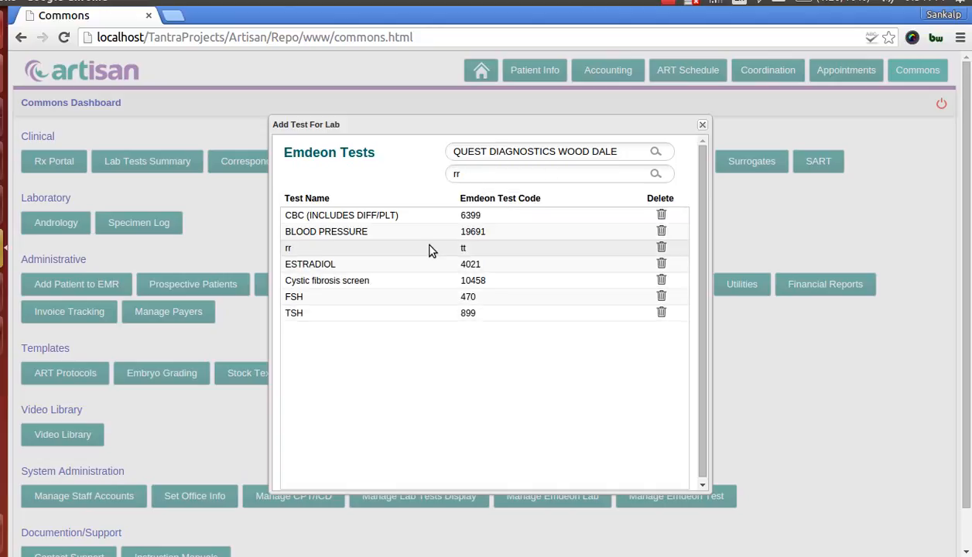
{"action": "left_click", "coordinate": [662, 248]}
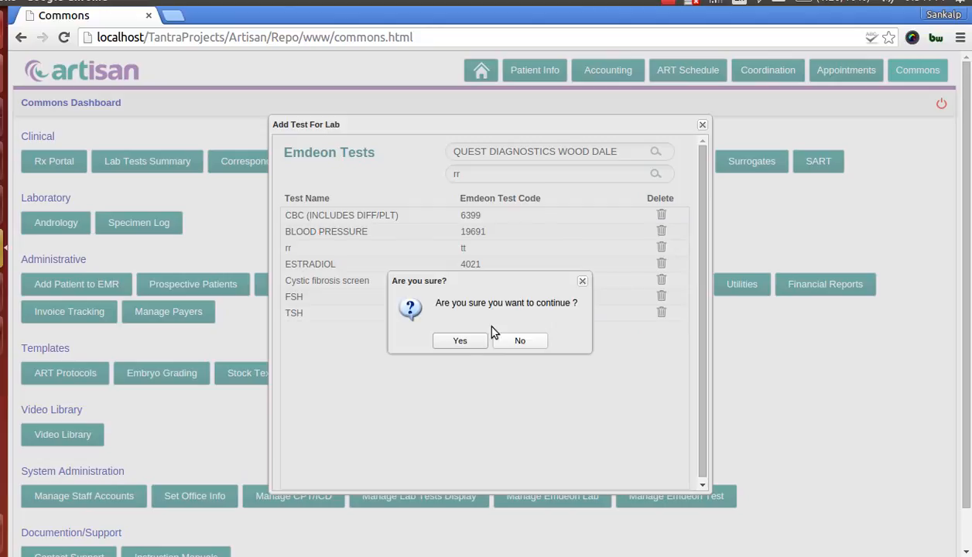
{"action": "left_click", "coordinate": [460, 341]}
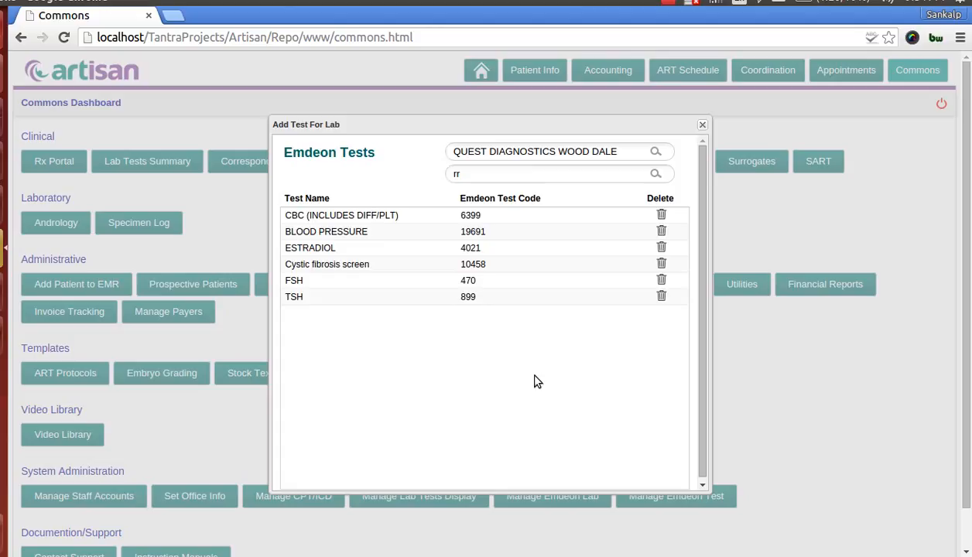
Switch the lab to LABCORP BIRMINGHAM to view its Emdeon tests
{"action": "left_click", "coordinate": [654, 152]}
{"action": "left_click", "coordinate": [549, 181]}
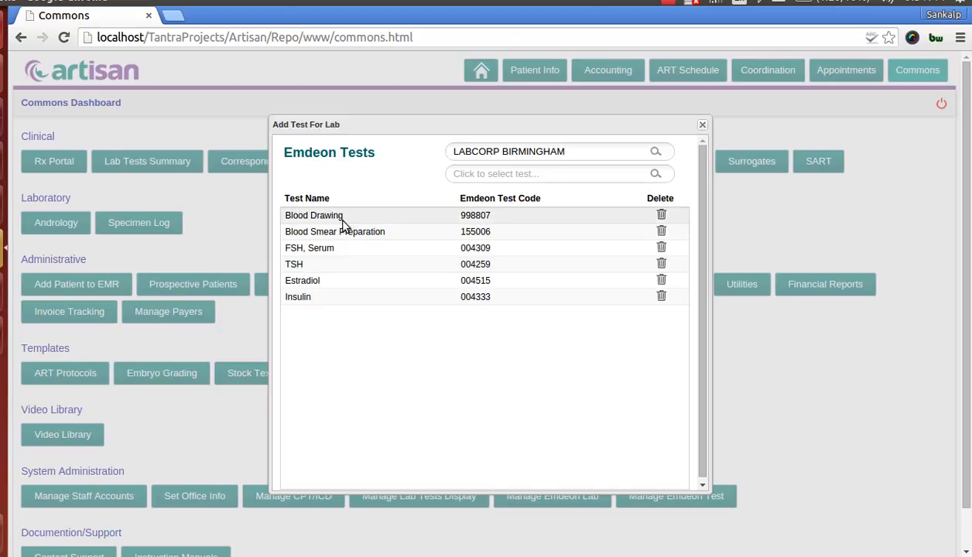
Close the Emdeon tests list and open the lab test ordering form from the patient's information page
{"action": "left_click", "coordinate": [703, 126]}
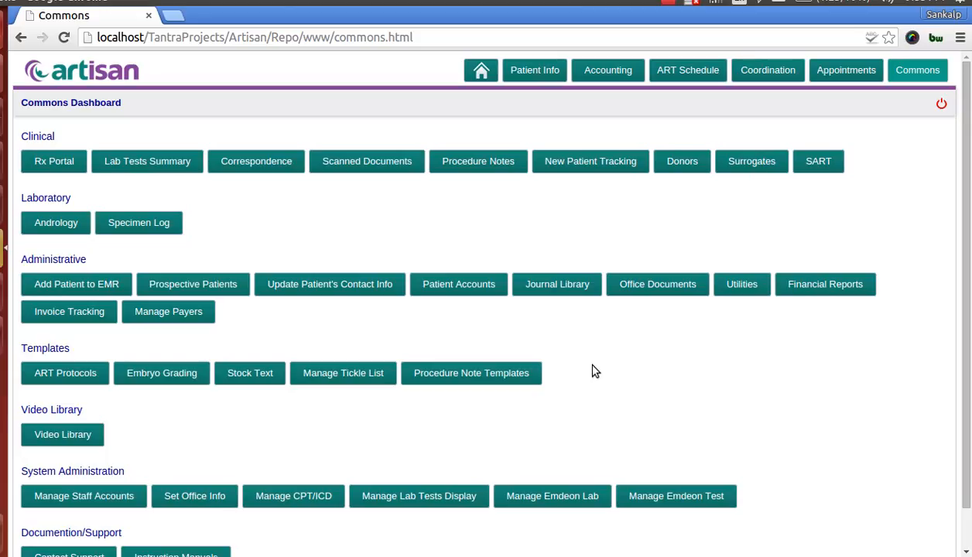
{"action": "left_click", "coordinate": [535, 76]}
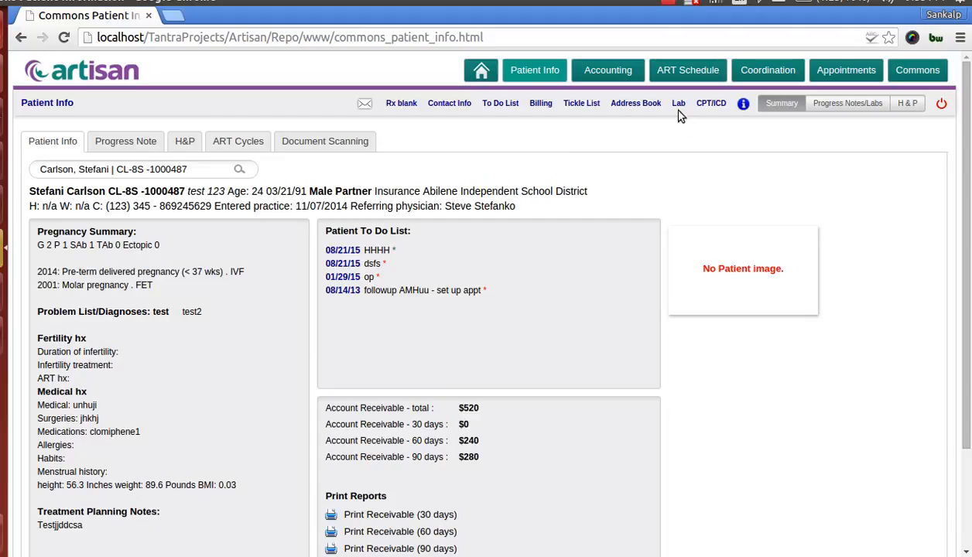
{"action": "left_click", "coordinate": [679, 103]}
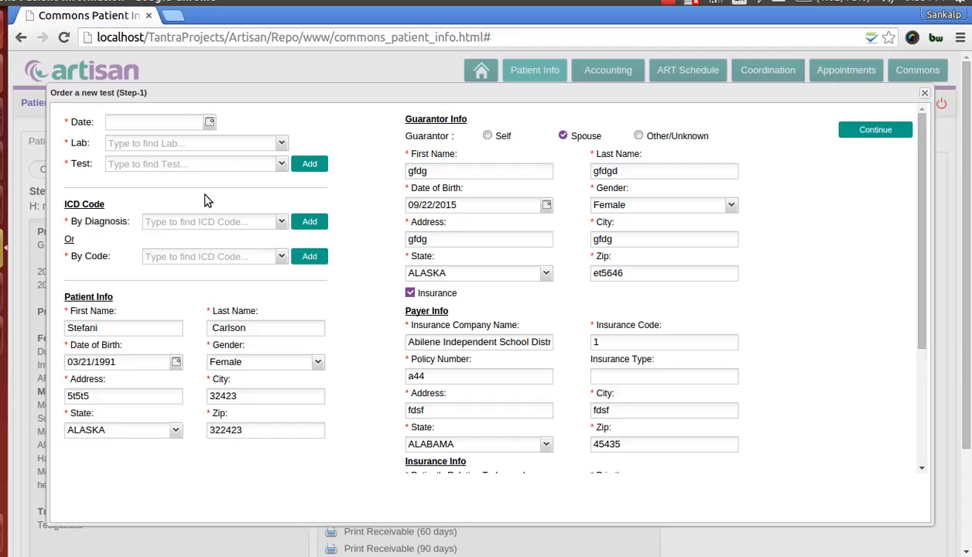
Set the order date to 11/09/2015 and the lab to QUEST DIAGNOSTICS WOOD DALE
{"action": "left_click", "coordinate": [209, 122]}
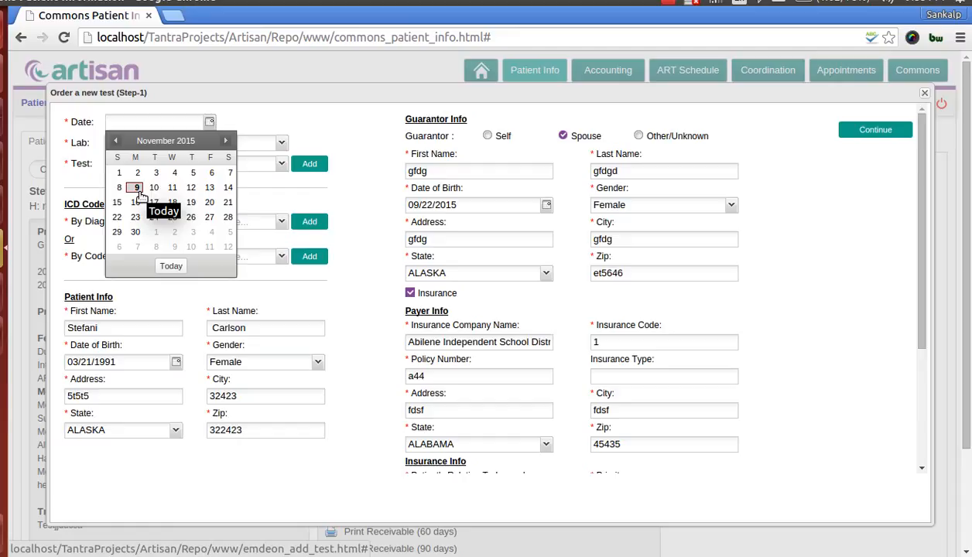
{"action": "left_click", "coordinate": [135, 188]}
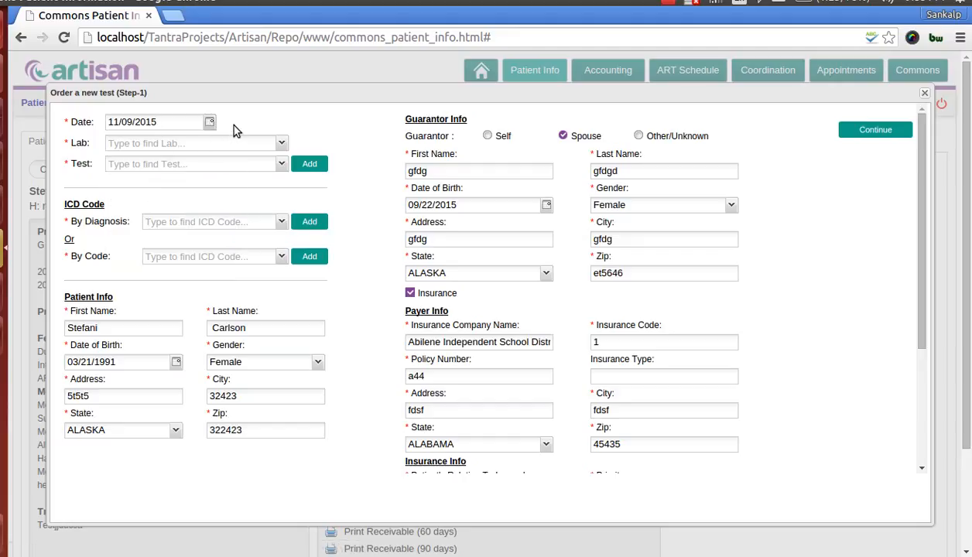
{"action": "left_click", "coordinate": [280, 147]}
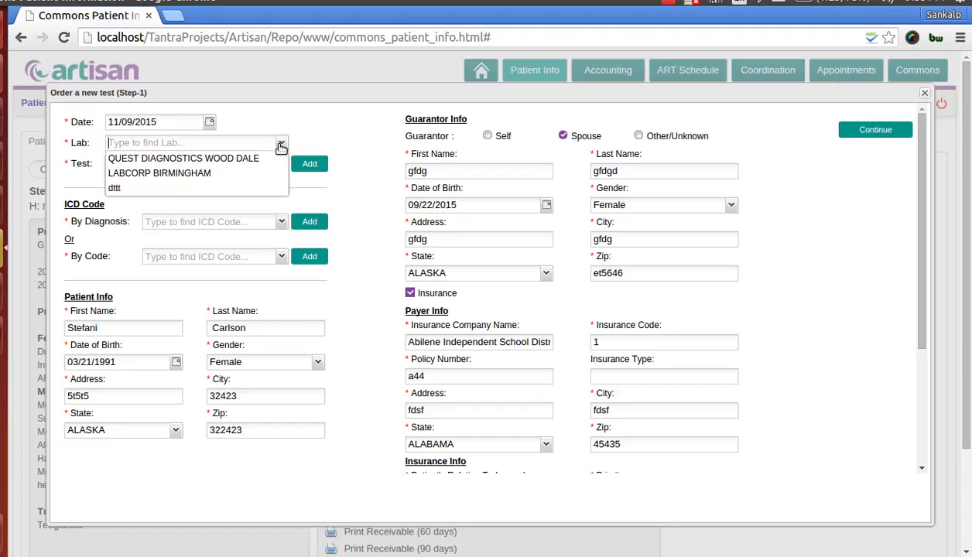
{"action": "left_click", "coordinate": [220, 159]}
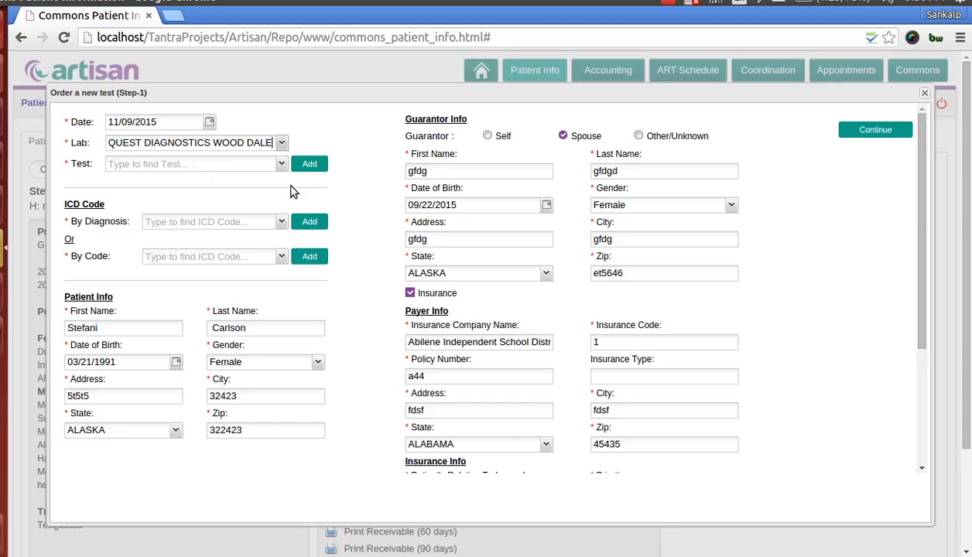
Add the CBC (INCLUDES DIFF/PLT) test to the order
{"action": "left_click", "coordinate": [280, 164]}
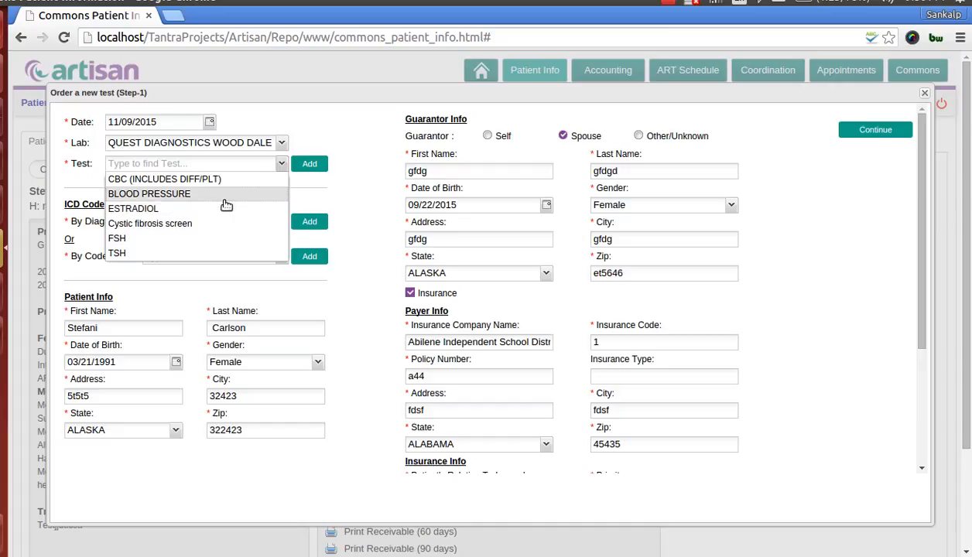
{"action": "left_click", "coordinate": [172, 181]}
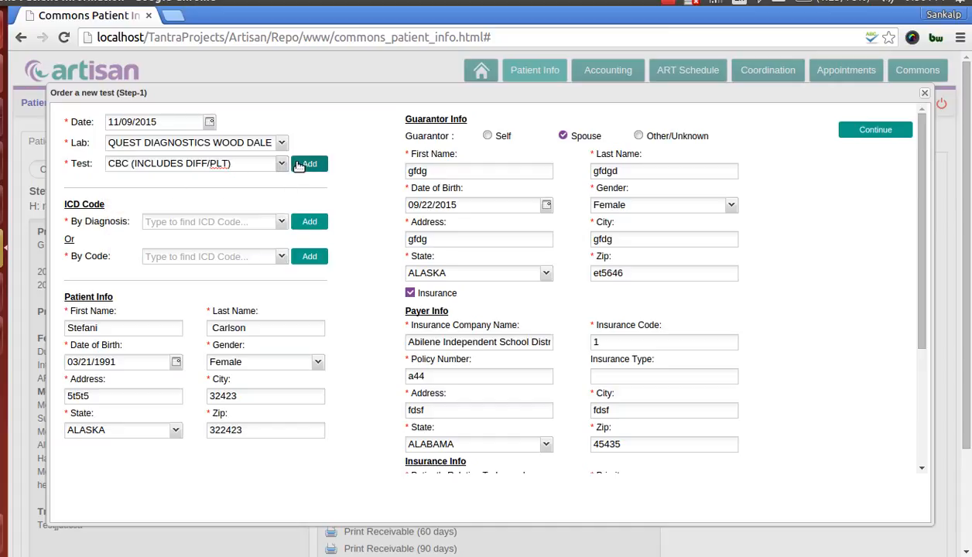
{"action": "left_click", "coordinate": [309, 164]}
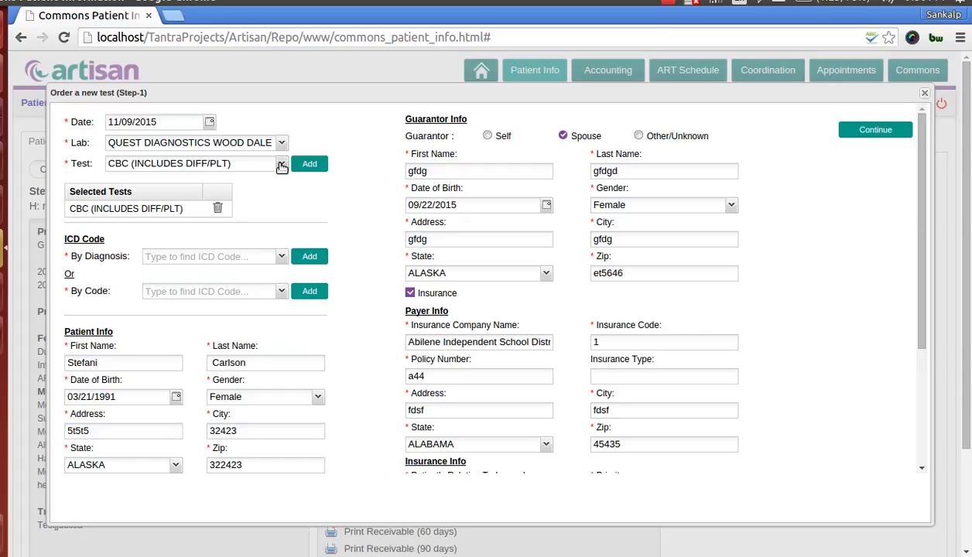
Add the Cystic fibrosis screen test to the order, remove it from the selected tests, and add it again
{"action": "left_click", "coordinate": [282, 165]}
{"action": "left_click", "coordinate": [172, 224]}
{"action": "left_click", "coordinate": [311, 163]}
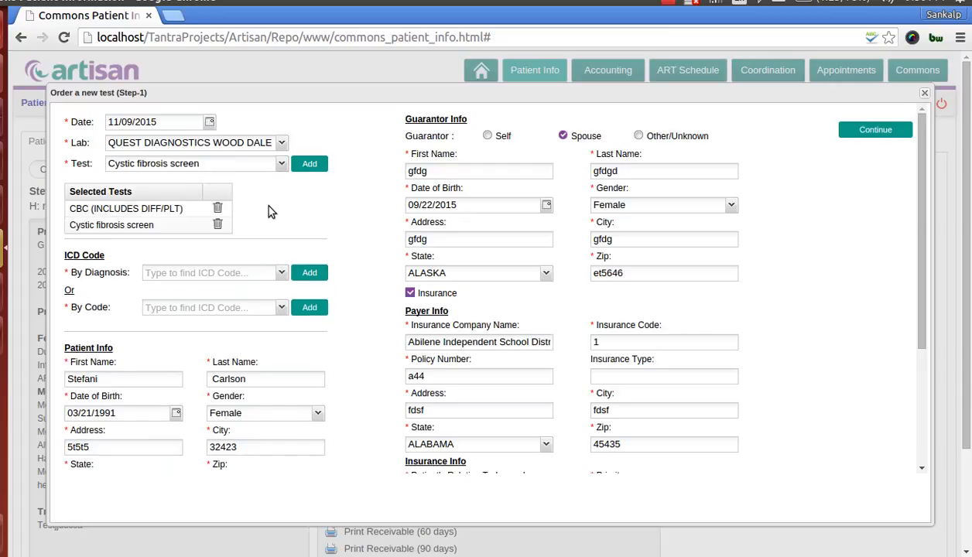
{"action": "left_click", "coordinate": [218, 225]}
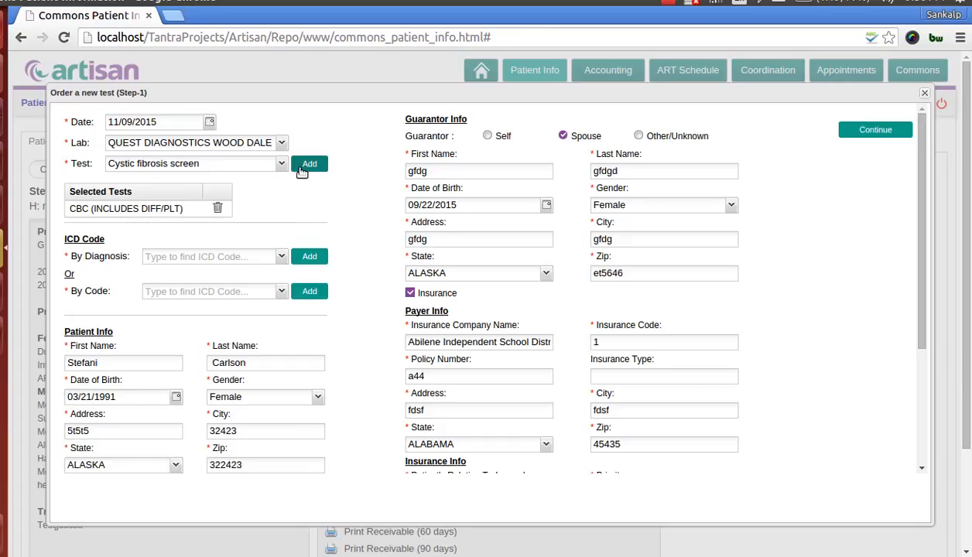
{"action": "left_click", "coordinate": [308, 164]}
Add two ICD codes to the order: Abdominal pain by diagnosis and N91.2 by code
{"action": "scroll", "coordinate": [290, 224], "scroll_direction": "down", "scroll_amount": 1}
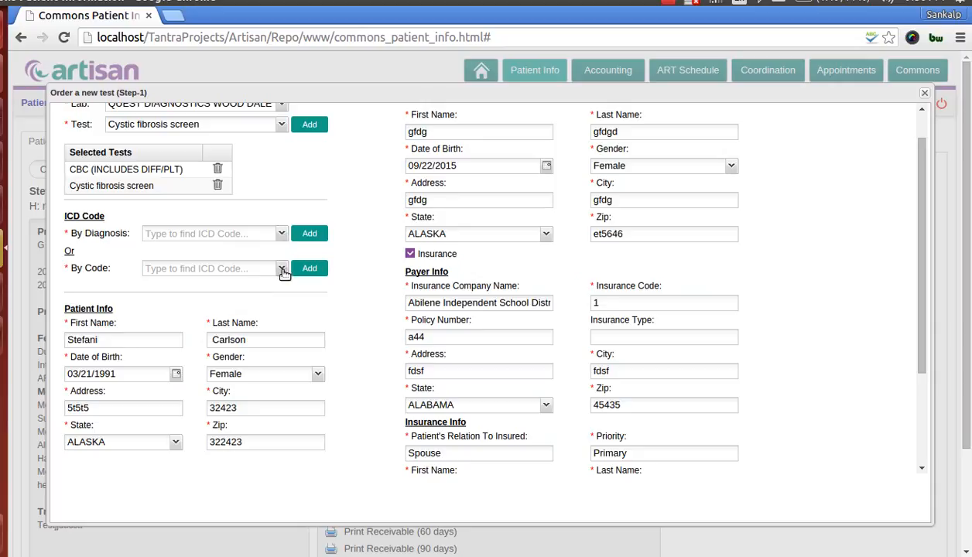
{"action": "left_click", "coordinate": [283, 271]}
{"action": "left_click", "coordinate": [280, 235]}
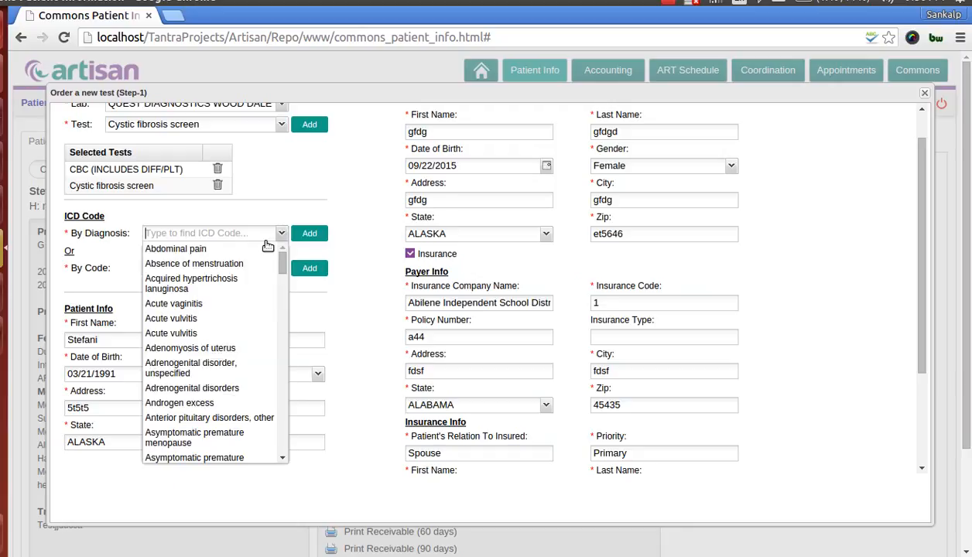
{"action": "left_click", "coordinate": [237, 253]}
{"action": "left_click", "coordinate": [308, 233]}
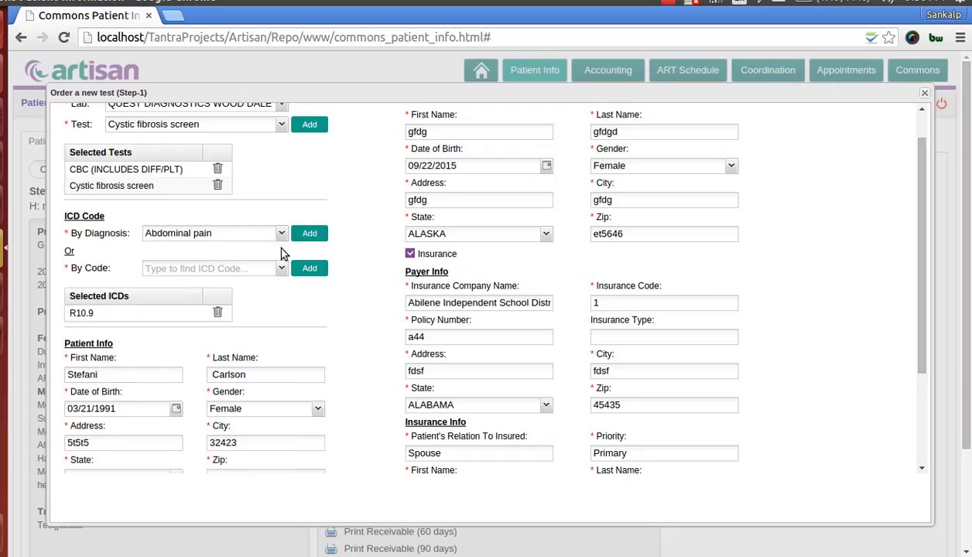
{"action": "left_click", "coordinate": [285, 271]}
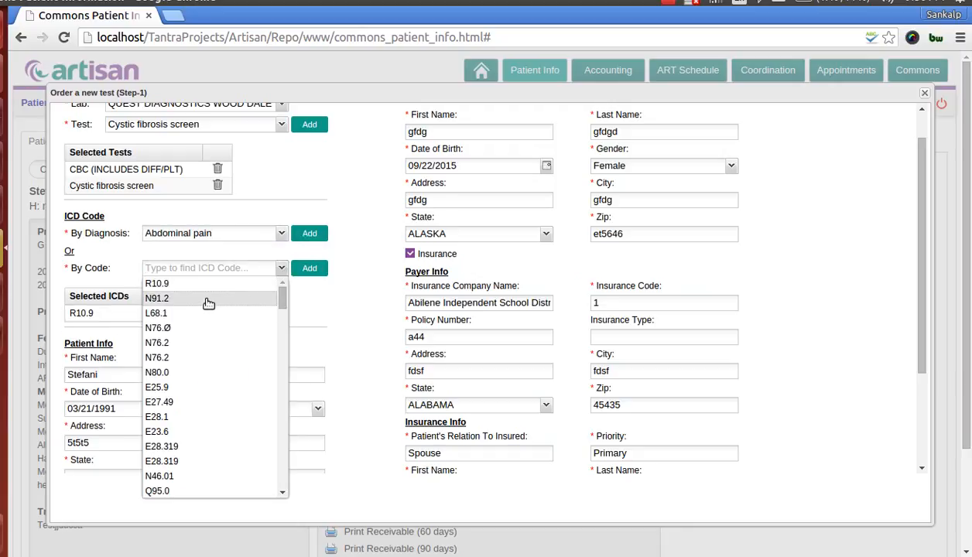
{"action": "left_click", "coordinate": [208, 300]}
{"action": "left_click", "coordinate": [302, 268]}
Review the selected ICD codes and the patient info fields of the order
{"action": "scroll", "coordinate": [335, 229], "scroll_direction": "down", "scroll_amount": 1}
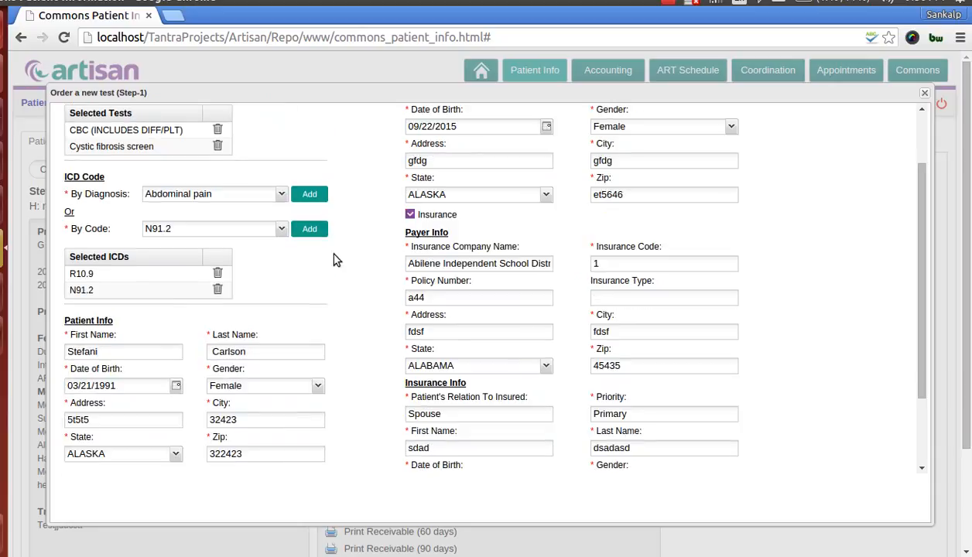
{"action": "scroll", "coordinate": [334, 263], "scroll_direction": "up", "scroll_amount": 2}
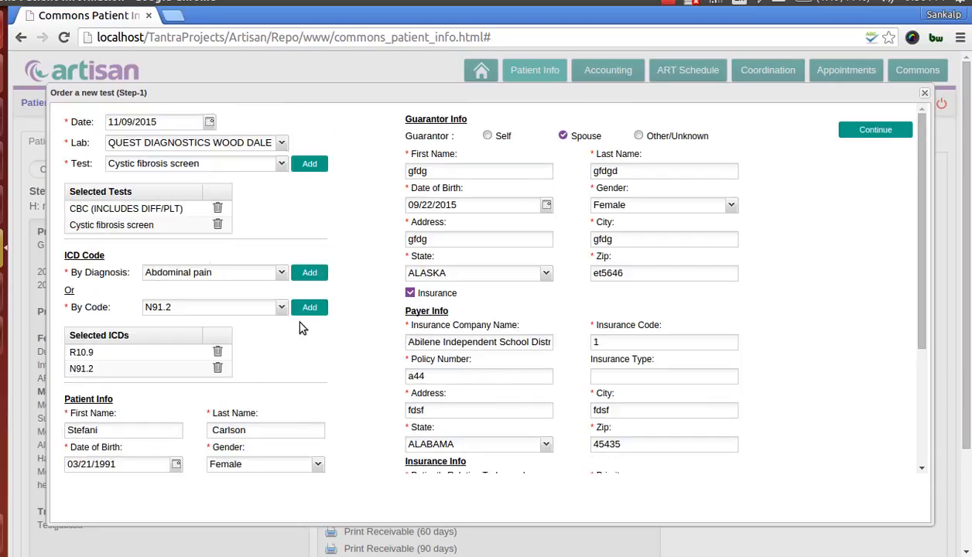
{"action": "scroll", "coordinate": [300, 324], "scroll_direction": "down", "scroll_amount": 2}
{"action": "scroll", "coordinate": [302, 328], "scroll_direction": "down", "scroll_amount": 2}
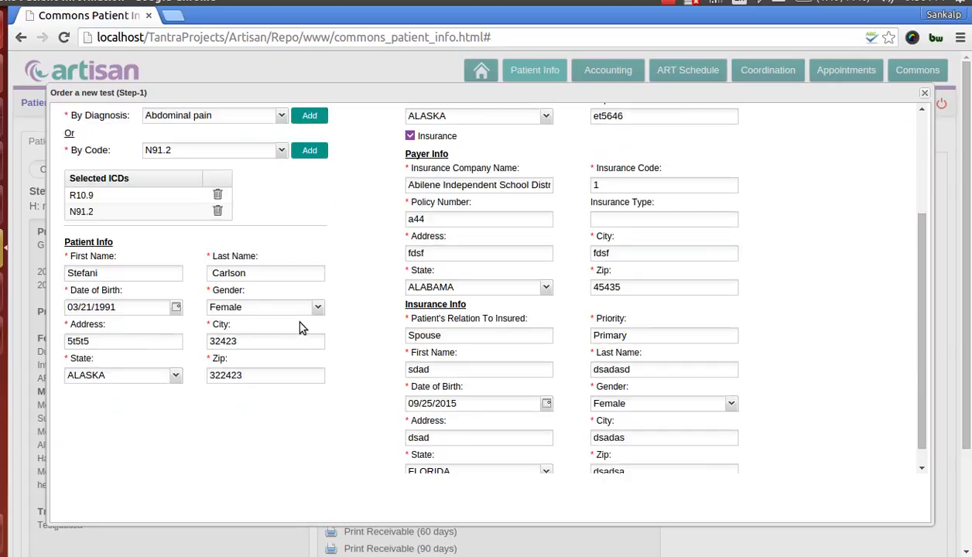
{"action": "left_click", "coordinate": [117, 276]}
{"action": "scroll", "coordinate": [257, 438], "scroll_direction": "up", "scroll_amount": 4}
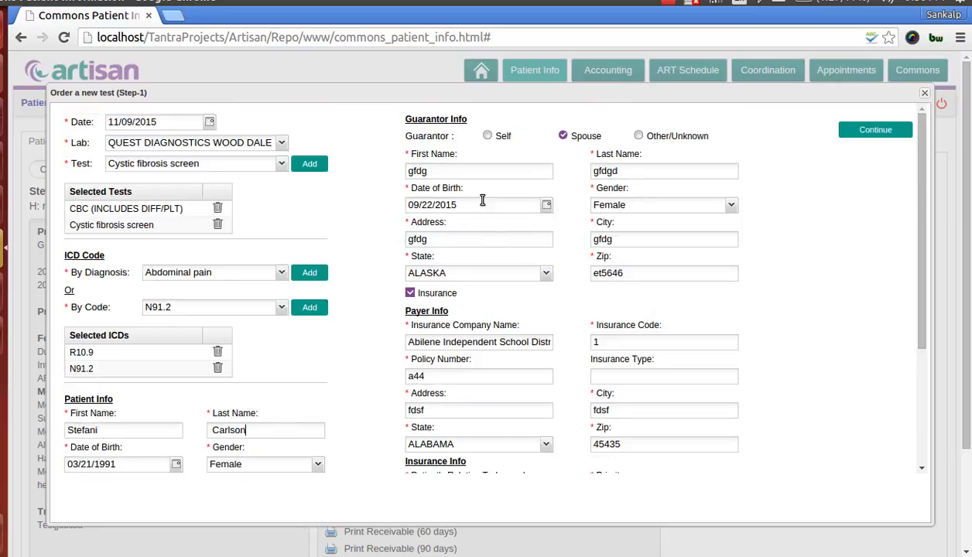
Try the Self and Other/Unknown guarantor options and set the guarantor back to Spouse
{"action": "left_click", "coordinate": [487, 136]}
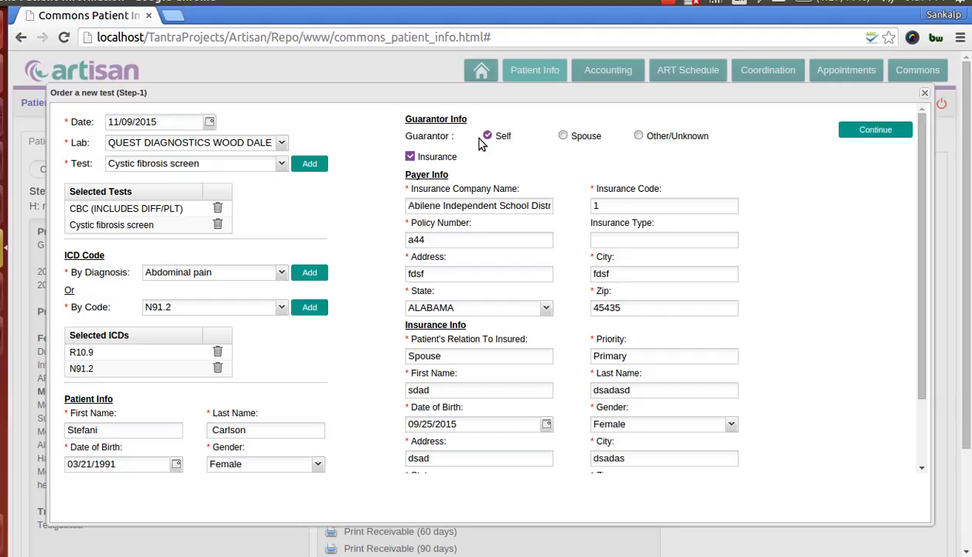
{"action": "left_click", "coordinate": [563, 136]}
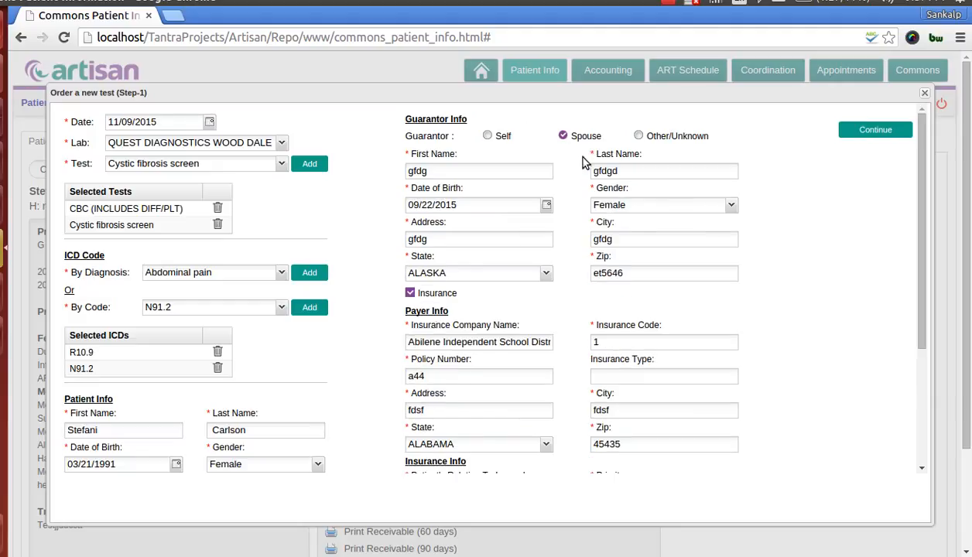
{"action": "left_click", "coordinate": [639, 136]}
{"action": "left_click", "coordinate": [562, 136]}
Turn off the Insurance option for the order and turn it back on
{"action": "scroll", "coordinate": [499, 232], "scroll_direction": "down", "scroll_amount": 4}
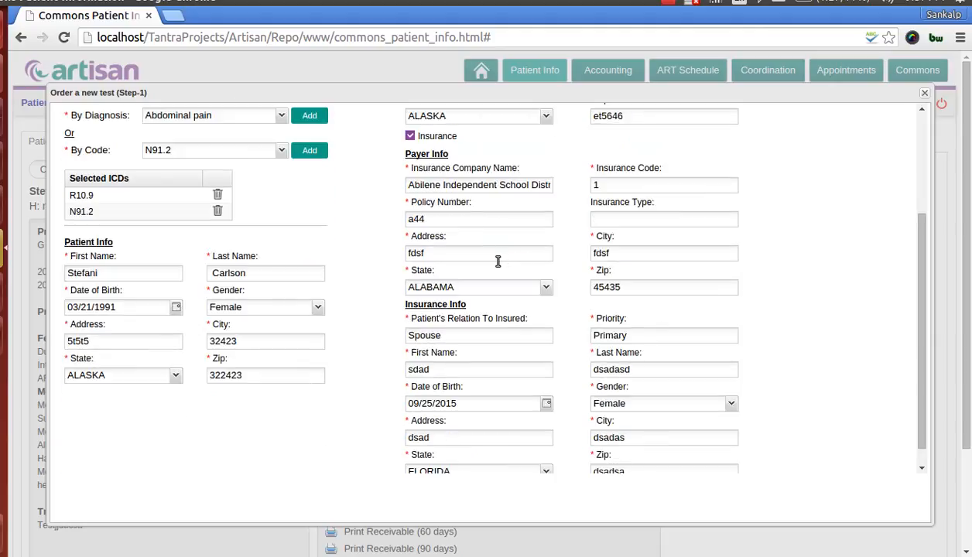
{"action": "left_click", "coordinate": [410, 136]}
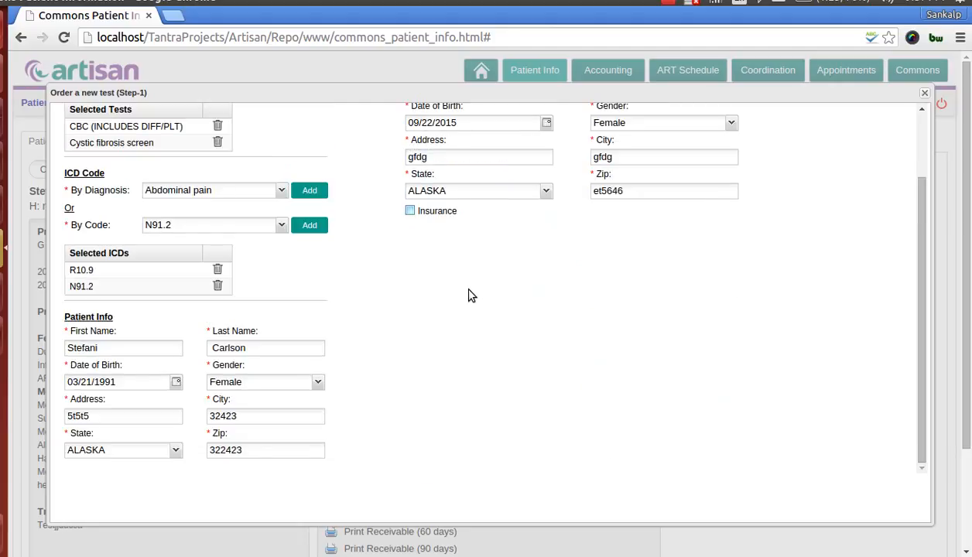
{"action": "scroll", "coordinate": [450, 299], "scroll_direction": "up", "scroll_amount": 2}
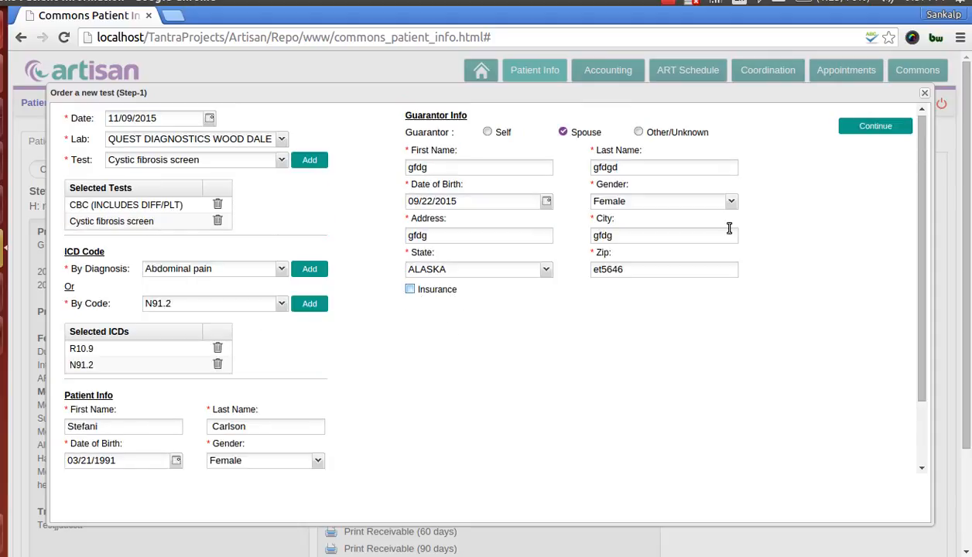
{"action": "left_click", "coordinate": [412, 292]}
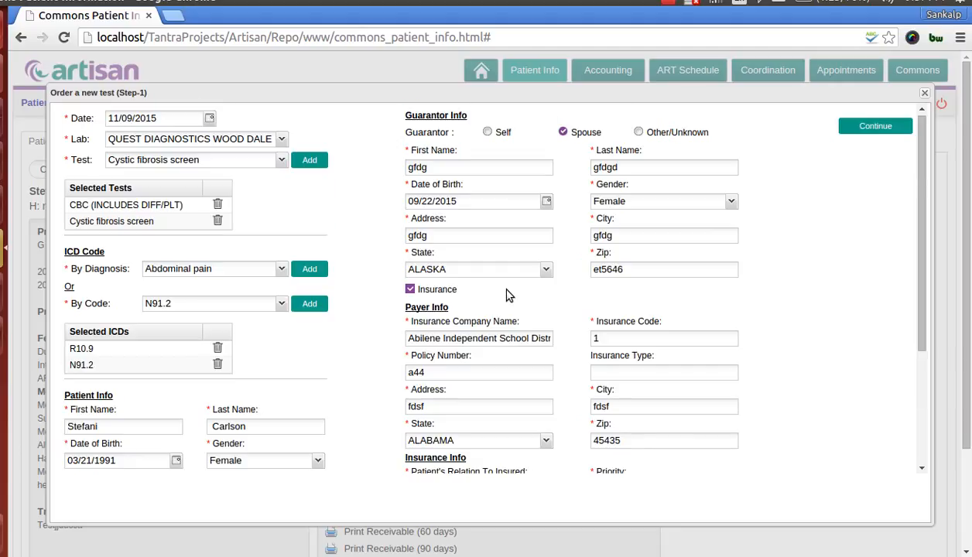
Check the payer and insurance info and continue to the second step of the order
{"action": "scroll", "coordinate": [511, 306], "scroll_direction": "down", "scroll_amount": 4}
{"action": "scroll", "coordinate": [521, 316], "scroll_direction": "down", "scroll_amount": 2}
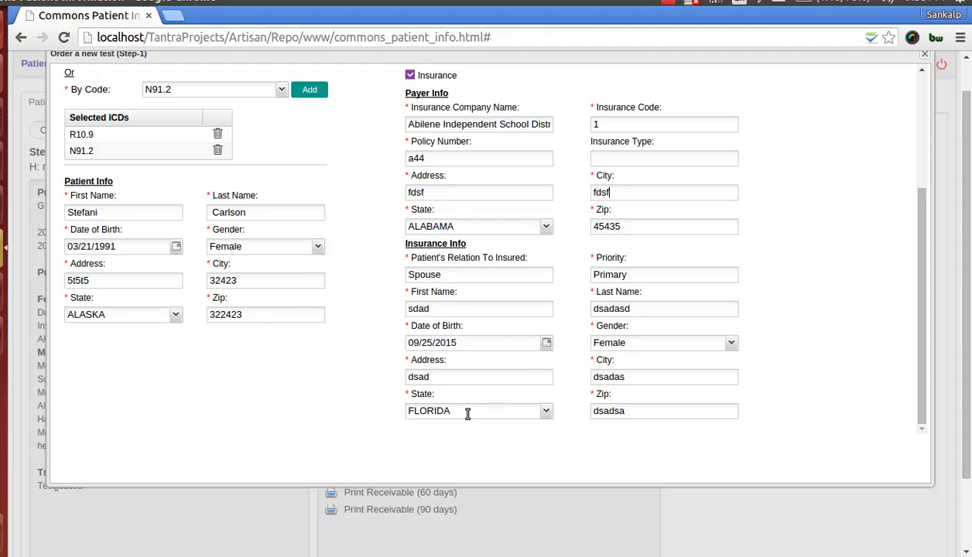
{"action": "scroll", "coordinate": [577, 370], "scroll_direction": "up", "scroll_amount": 4}
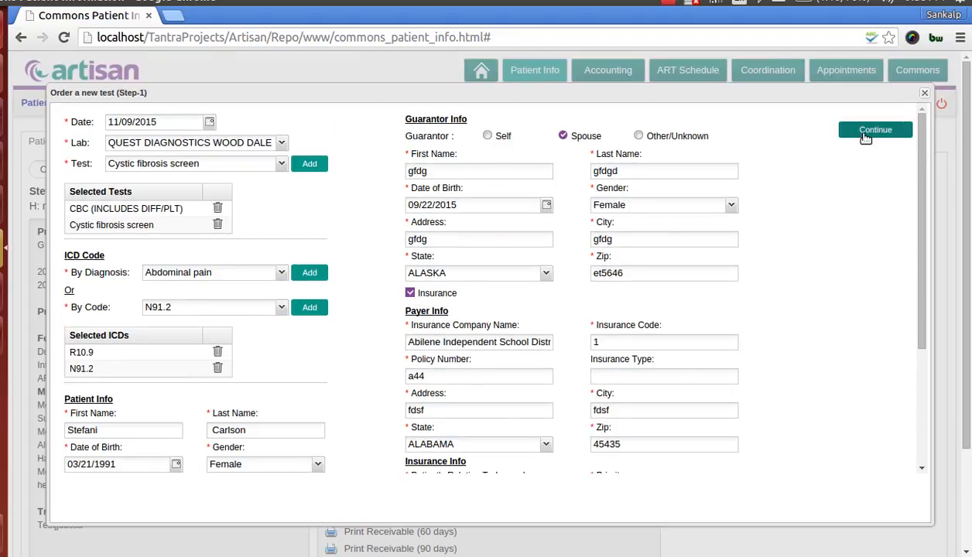
{"action": "left_click", "coordinate": [866, 137]}
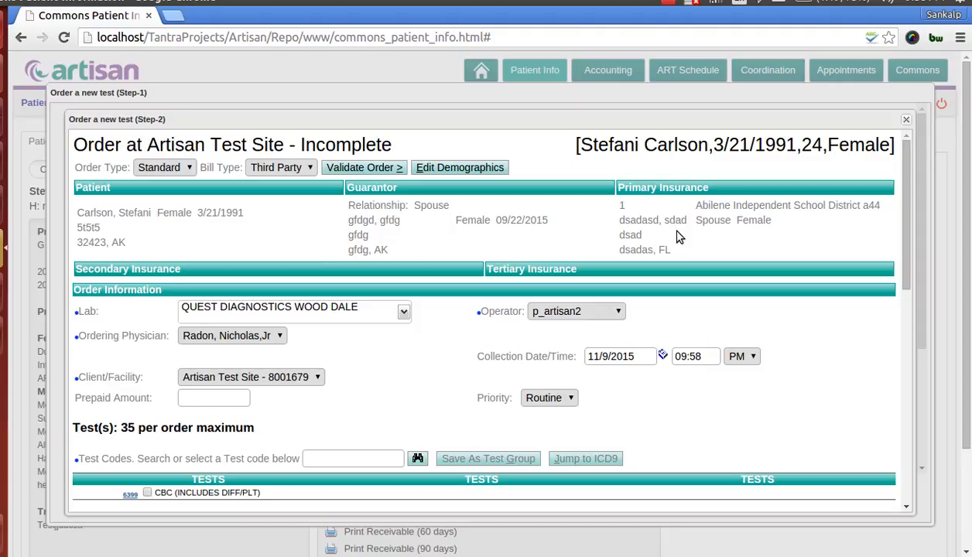
Review the order information, tests and ICD 10 diagnoses, and validate the order
{"action": "scroll", "coordinate": [677, 236], "scroll_direction": "down", "scroll_amount": 1}
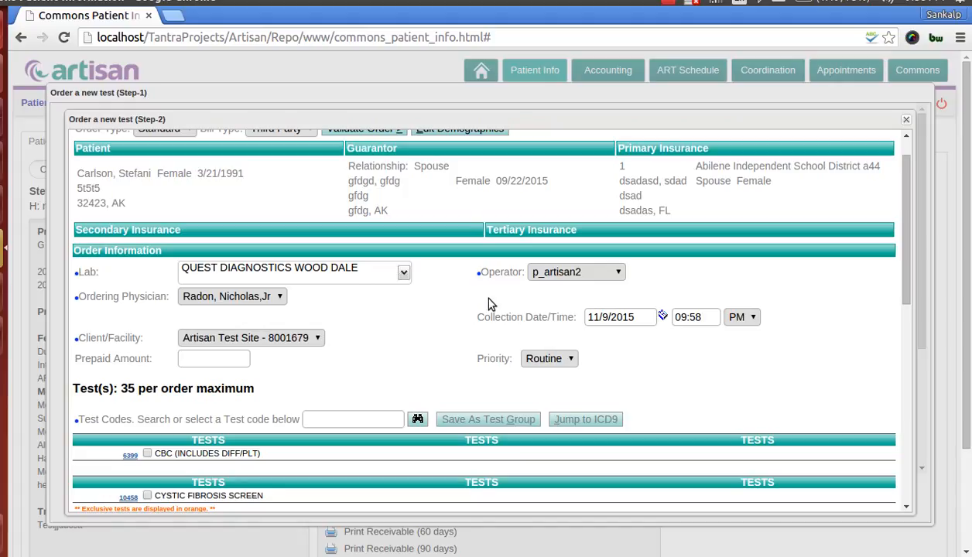
{"action": "scroll", "coordinate": [412, 322], "scroll_direction": "down", "scroll_amount": 1}
{"action": "scroll", "coordinate": [412, 322], "scroll_direction": "down", "scroll_amount": 3}
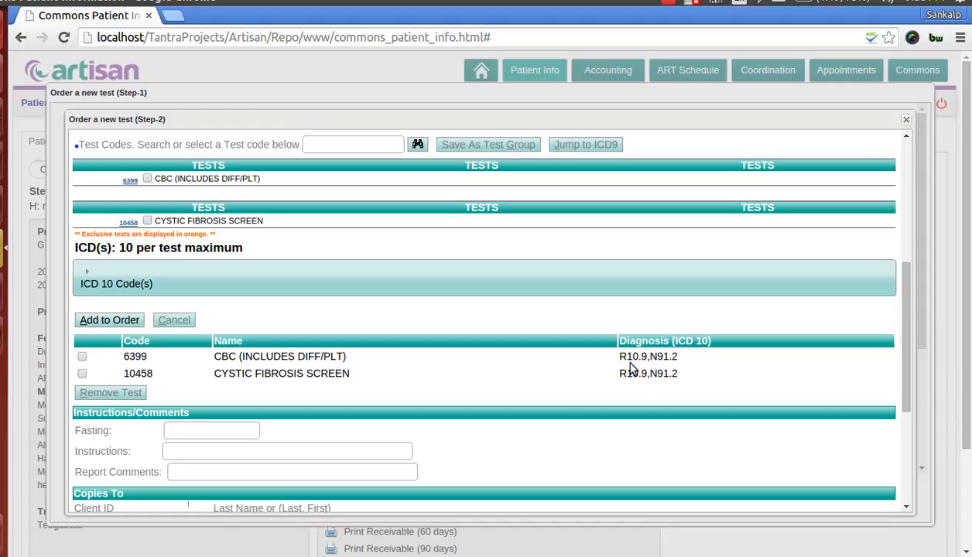
{"action": "scroll", "coordinate": [592, 387], "scroll_direction": "down", "scroll_amount": 1}
{"action": "scroll", "coordinate": [580, 402], "scroll_direction": "up", "scroll_amount": 4}
{"action": "scroll", "coordinate": [510, 416], "scroll_direction": "up", "scroll_amount": 2}
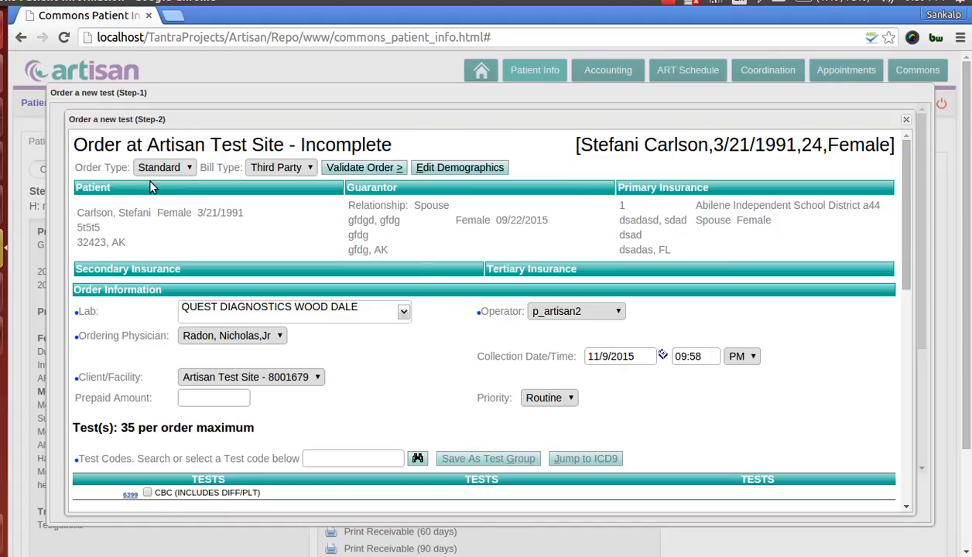
{"action": "left_click", "coordinate": [371, 169]}
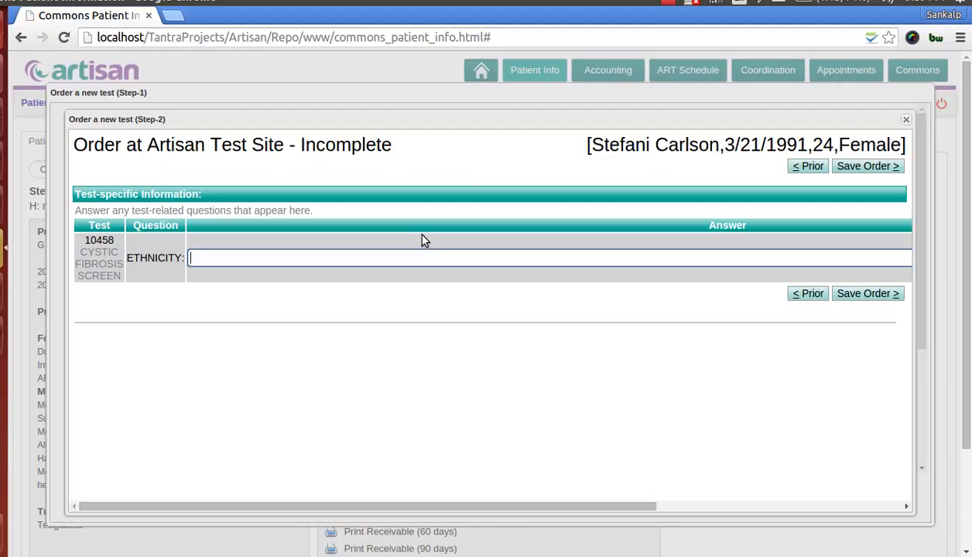
Answer the Cystic fibrosis screen's ethnicity question with "trtr", save the order, and view the tests on its requisition
{"action": "type", "text": "trtr"}
{"action": "left_click", "coordinate": [843, 299]}
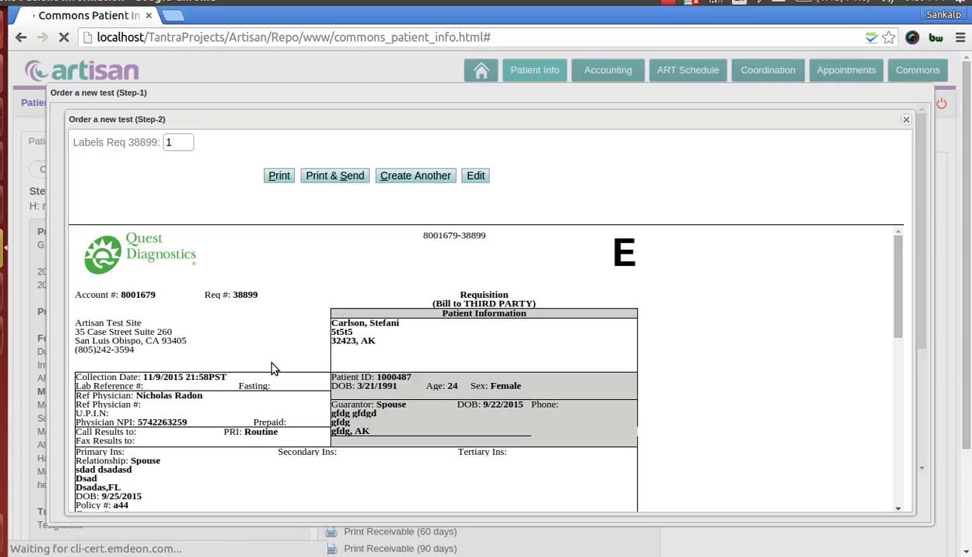
{"action": "scroll", "coordinate": [272, 371], "scroll_direction": "down", "scroll_amount": 5}
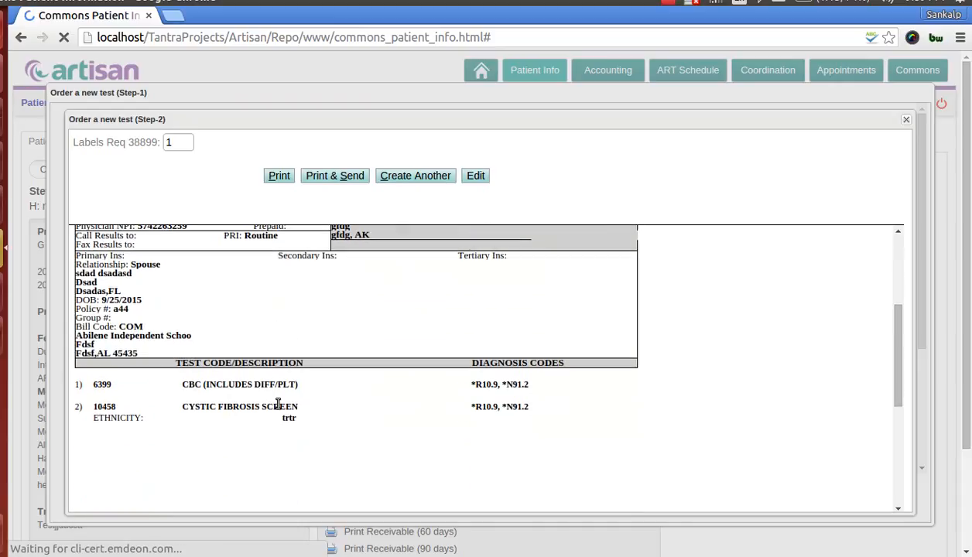
Print and send the Quest Diagnostics requisition from its beginning, and cancel the browser's print dialog
{"action": "scroll", "coordinate": [275, 403], "scroll_direction": "up", "scroll_amount": 4}
{"action": "scroll", "coordinate": [277, 409], "scroll_direction": "up", "scroll_amount": 1}
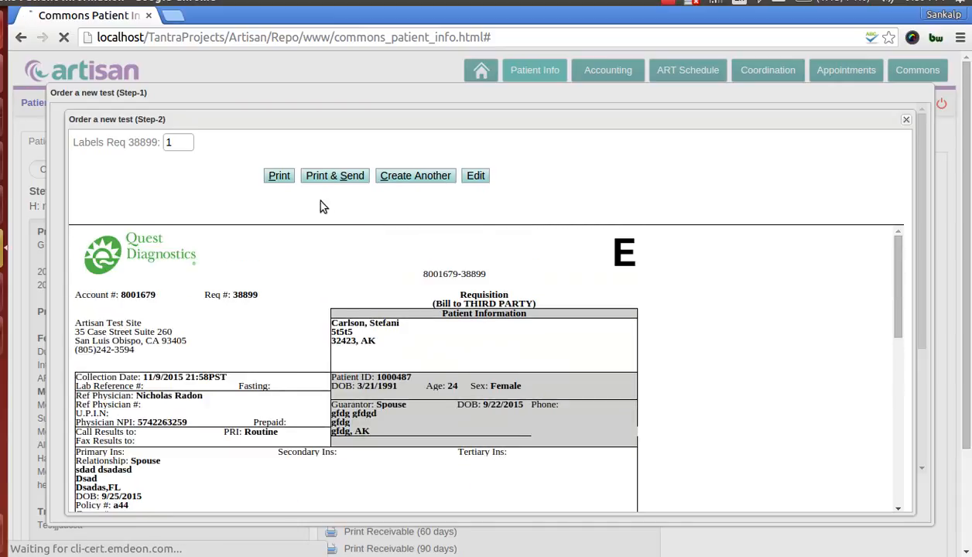
{"action": "left_click", "coordinate": [336, 183]}
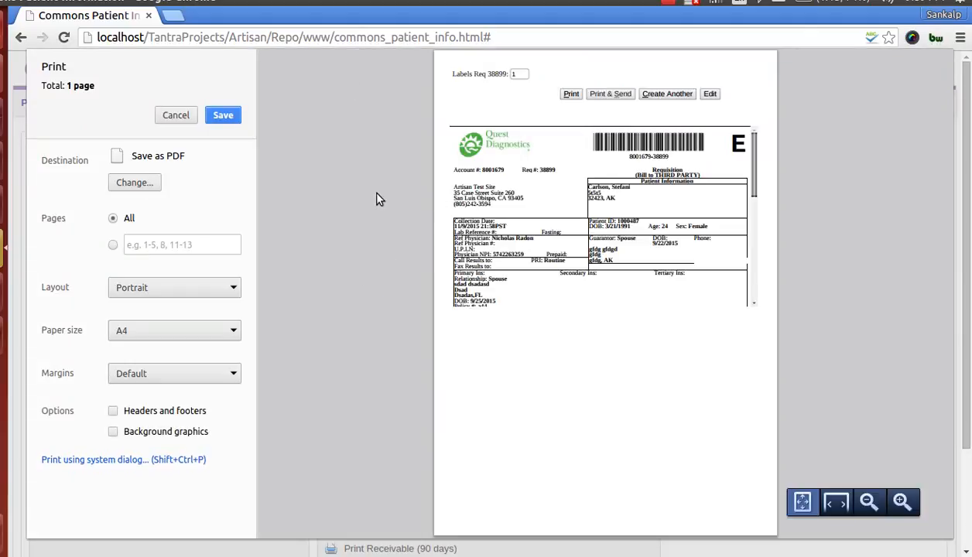
{"action": "left_click", "coordinate": [177, 117]}
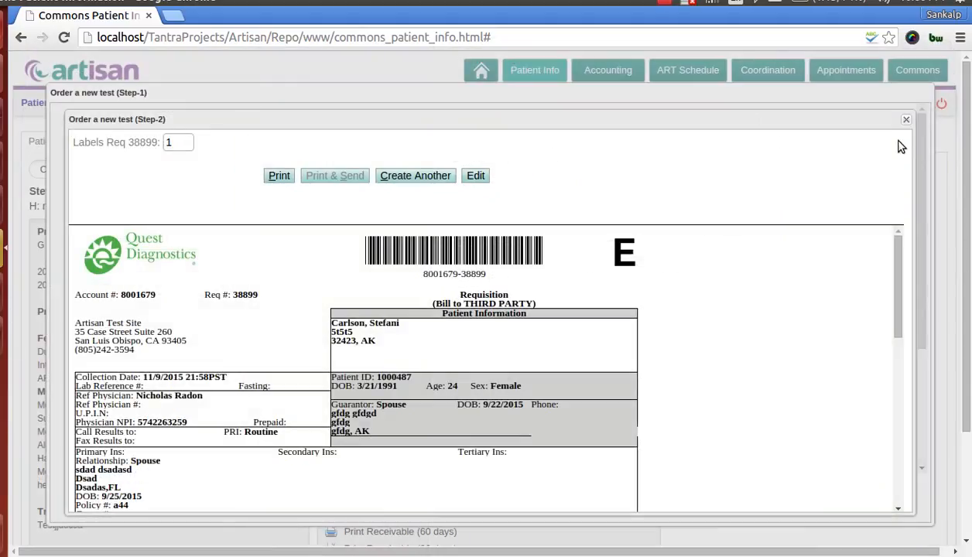
Close the second order step, confirm creating the new lab order requisition, and acknowledge the message
{"action": "left_click", "coordinate": [905, 120]}
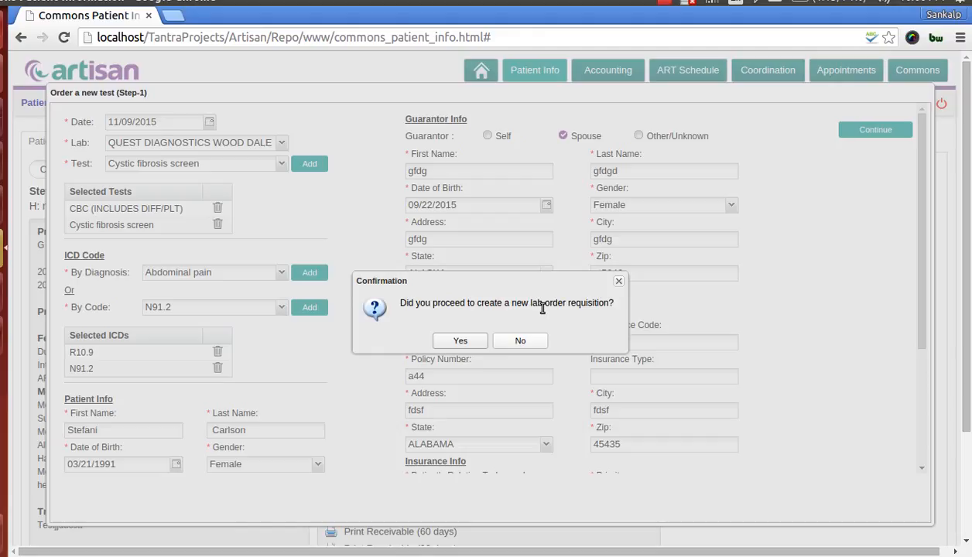
{"action": "left_click", "coordinate": [460, 342]}
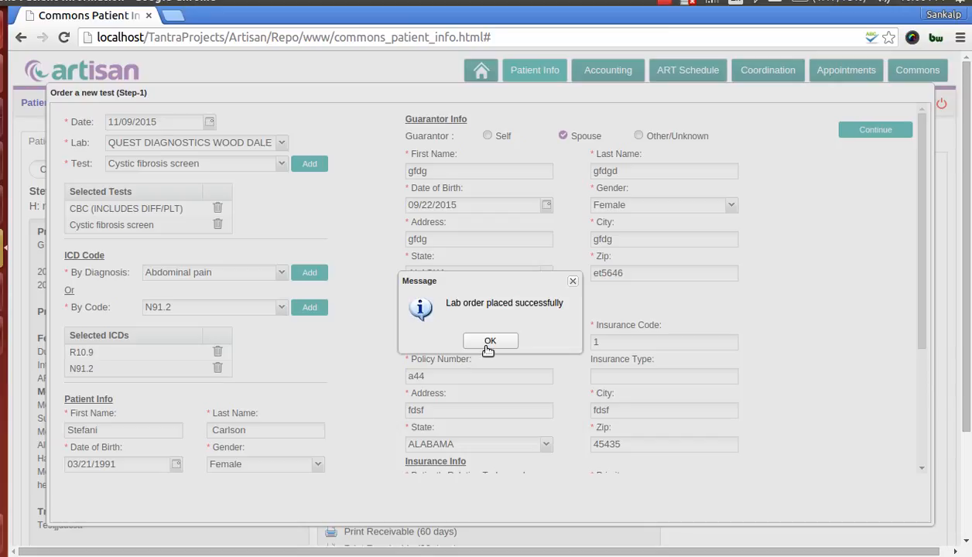
{"action": "left_click", "coordinate": [489, 342]}
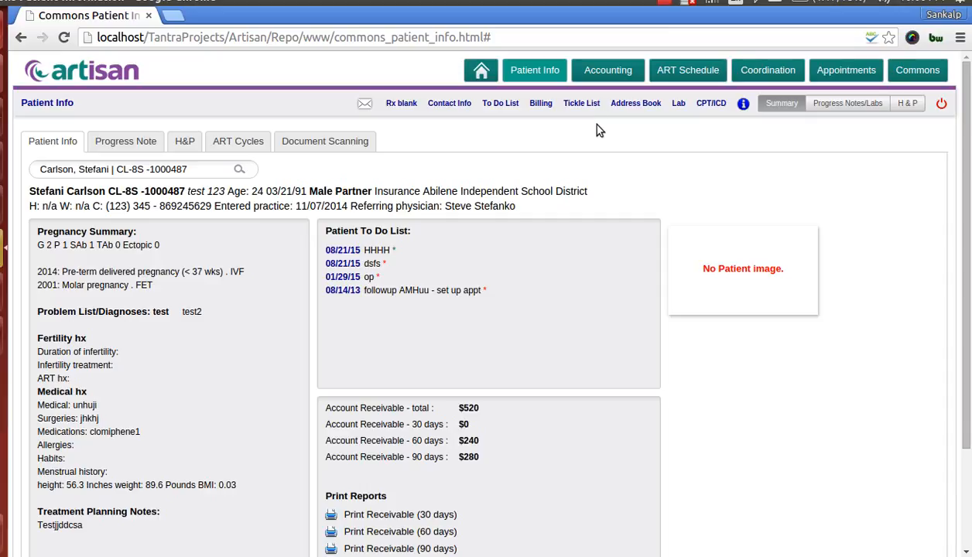
Open the patient's progress notes and labs, and examine the Emdeon-ordered tests under Other in Laboratory Testing
{"action": "left_click", "coordinate": [836, 106]}
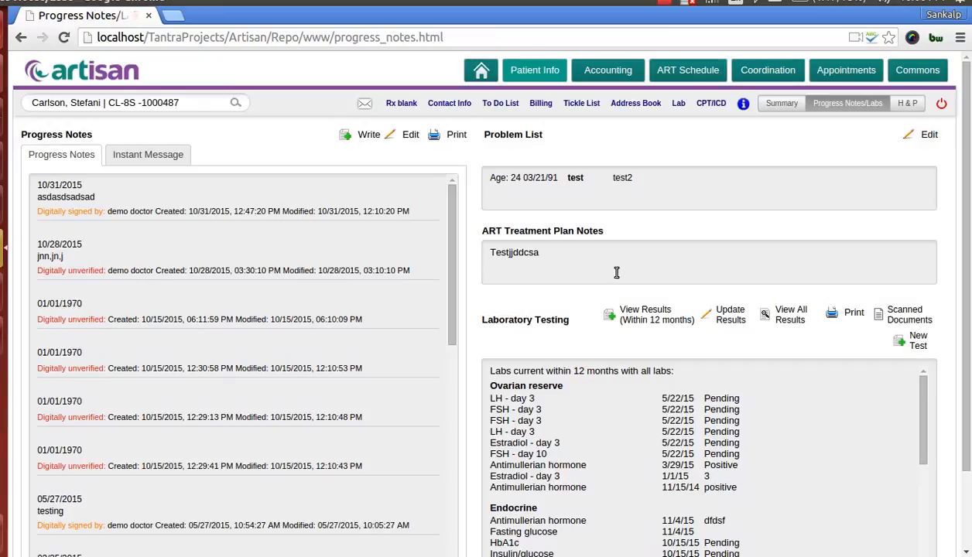
{"action": "scroll", "coordinate": [577, 303], "scroll_direction": "down", "scroll_amount": 5}
{"action": "scroll", "coordinate": [591, 401], "scroll_direction": "down", "scroll_amount": 3}
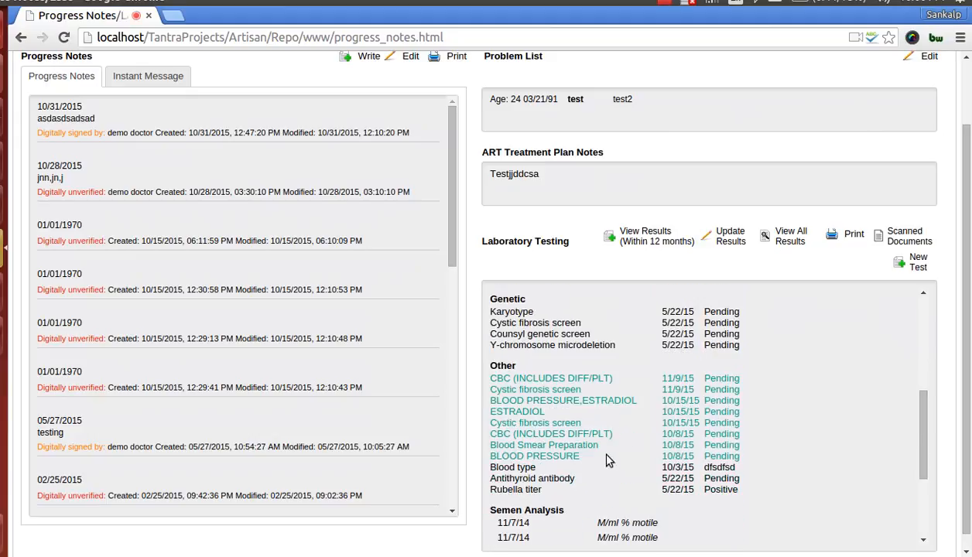
{"action": "left_click_drag", "start_coordinate": [573, 456], "coordinate": [495, 377]}
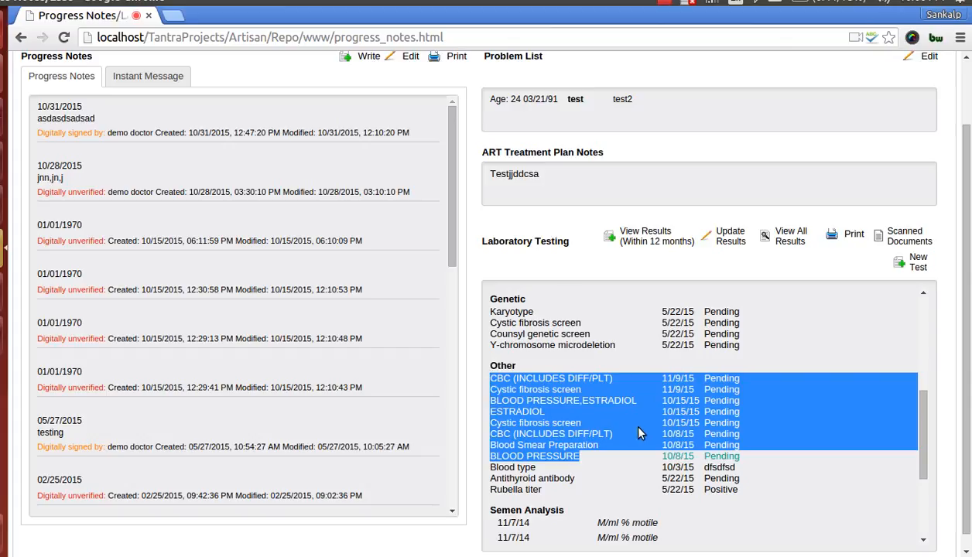
{"action": "left_click", "coordinate": [575, 422]}
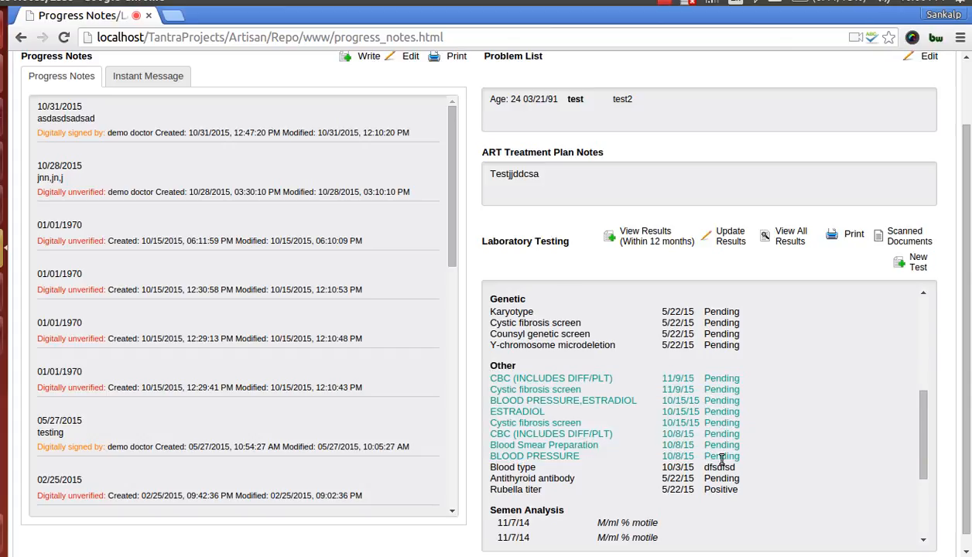
{"action": "left_click_drag", "start_coordinate": [740, 457], "coordinate": [506, 386]}
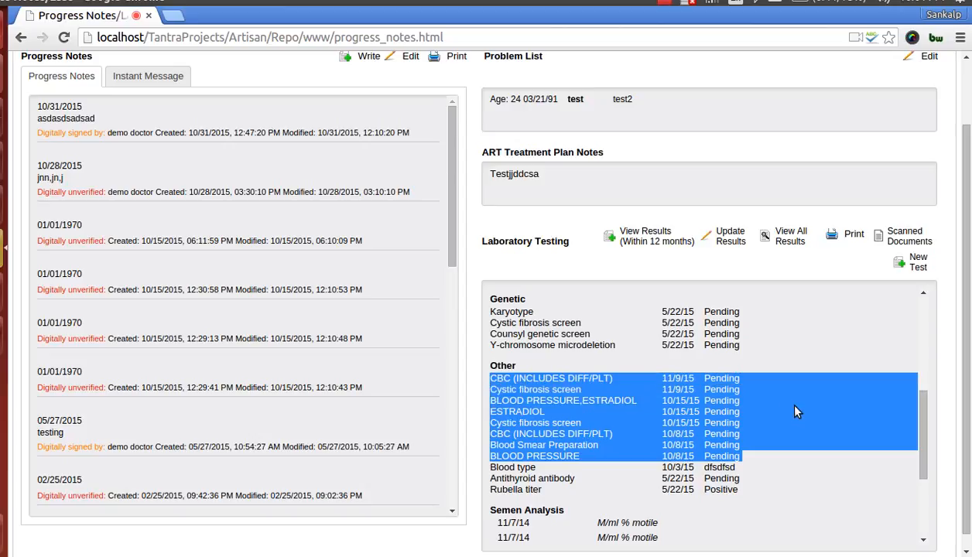
{"action": "scroll", "coordinate": [654, 410], "scroll_direction": "up", "scroll_amount": 2}
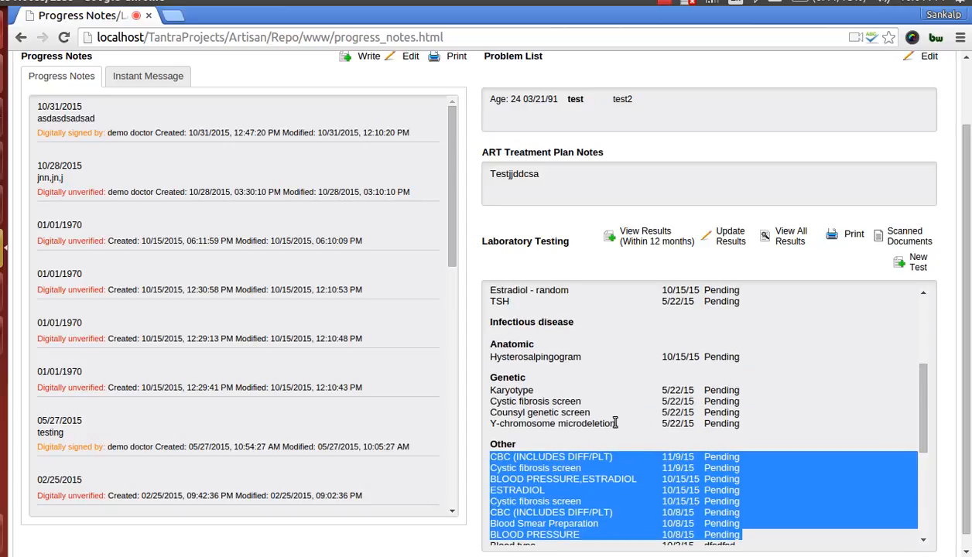
{"action": "scroll", "coordinate": [615, 423], "scroll_direction": "down", "scroll_amount": 2}
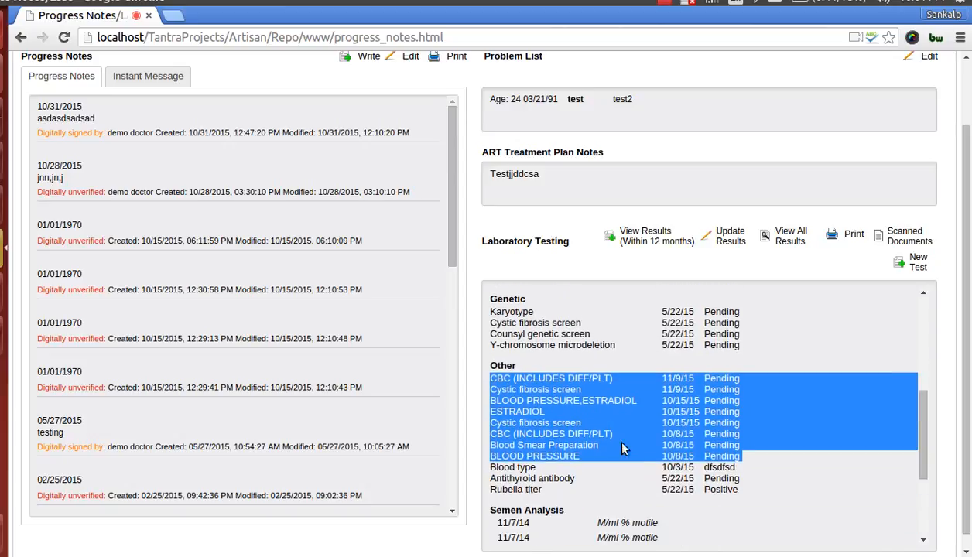
{"action": "left_click", "coordinate": [640, 453]}
{"action": "scroll", "coordinate": [742, 478], "scroll_direction": "up", "scroll_amount": 3}
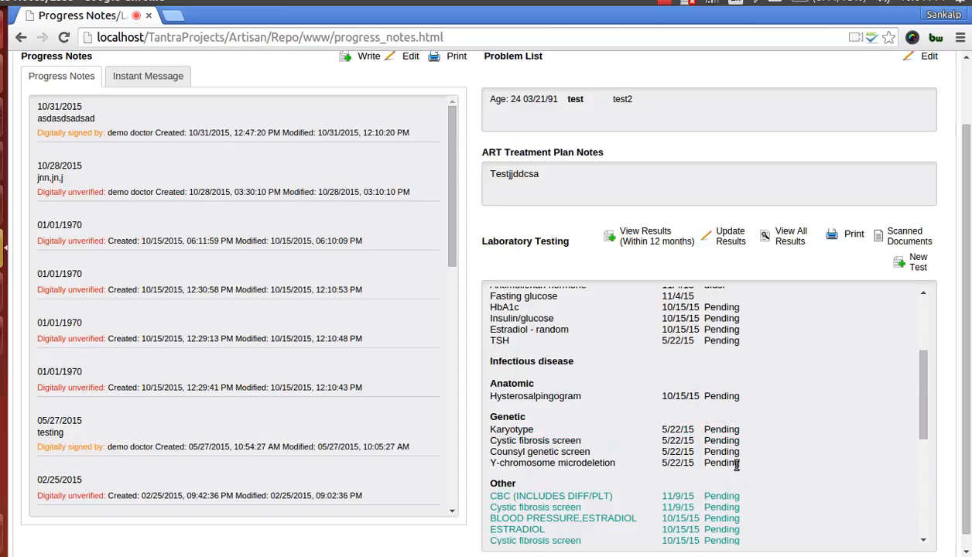
{"action": "scroll", "coordinate": [732, 464], "scroll_direction": "down", "scroll_amount": 3}
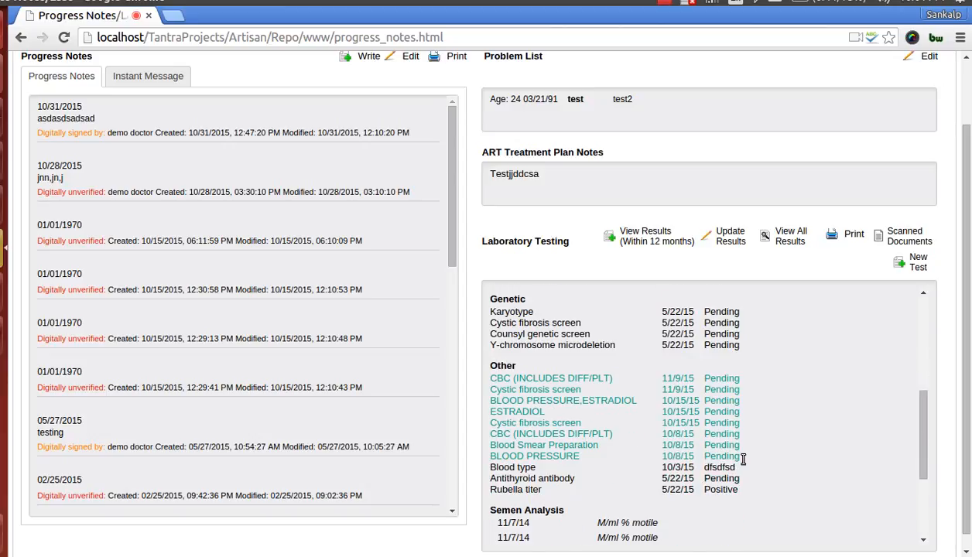
{"action": "left_click_drag", "start_coordinate": [741, 457], "coordinate": [739, 404]}
{"action": "scroll", "coordinate": [736, 425], "scroll_direction": "up", "scroll_amount": 2}
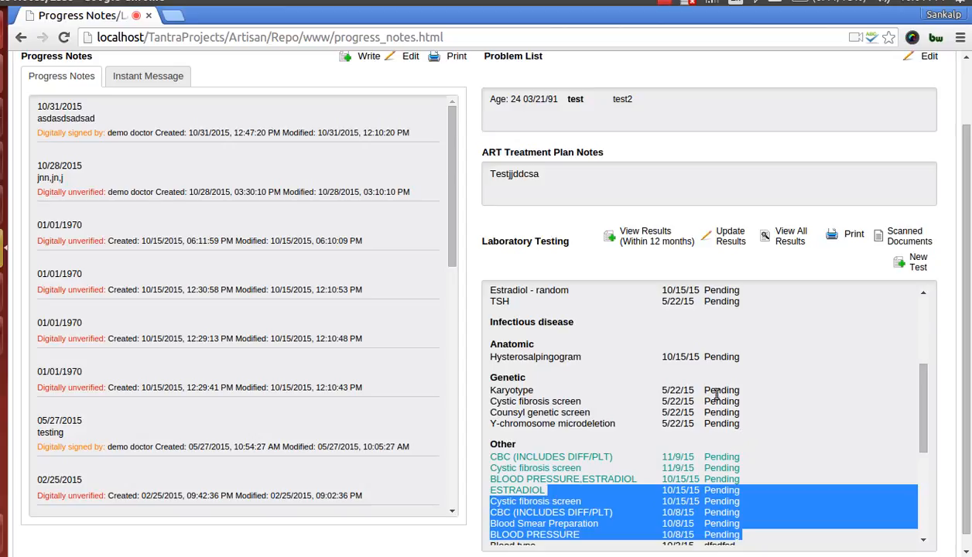
Open the lab results for updating and look through the details of the recorded tests from Hysterosalpingogram to BLOOD PRESSURE
{"action": "left_click", "coordinate": [723, 238]}
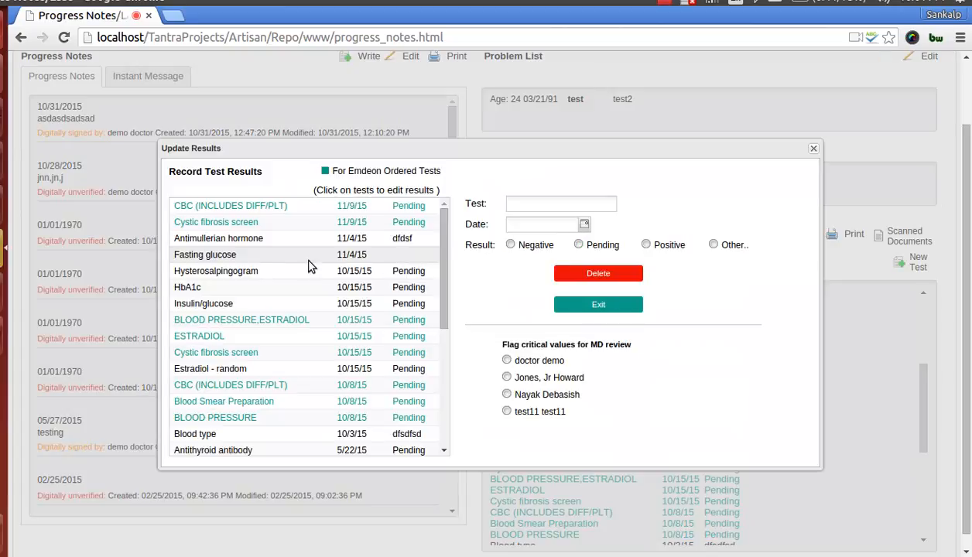
{"action": "left_click", "coordinate": [232, 274]}
{"action": "left_click", "coordinate": [231, 290]}
{"action": "left_click", "coordinate": [227, 305]}
{"action": "left_click", "coordinate": [235, 320]}
{"action": "left_click", "coordinate": [236, 337]}
{"action": "left_click", "coordinate": [238, 354]}
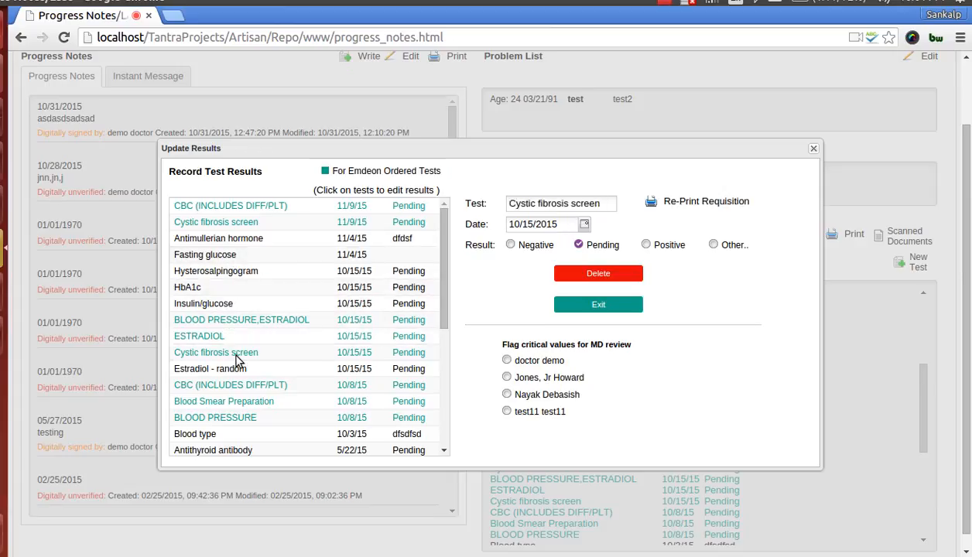
{"action": "left_click", "coordinate": [234, 385]}
{"action": "left_click", "coordinate": [237, 402]}
{"action": "left_click", "coordinate": [237, 417]}
Open the reprint view of the BLOOD PRESSURE,ESTRADIOL test's requisition, and close it and the results dialog
{"action": "left_click", "coordinate": [244, 321]}
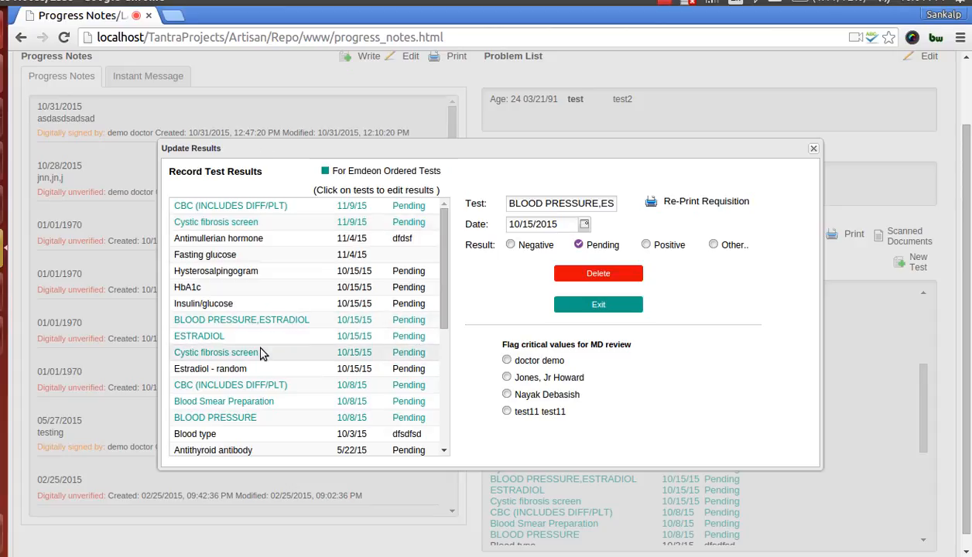
{"action": "left_click", "coordinate": [300, 324]}
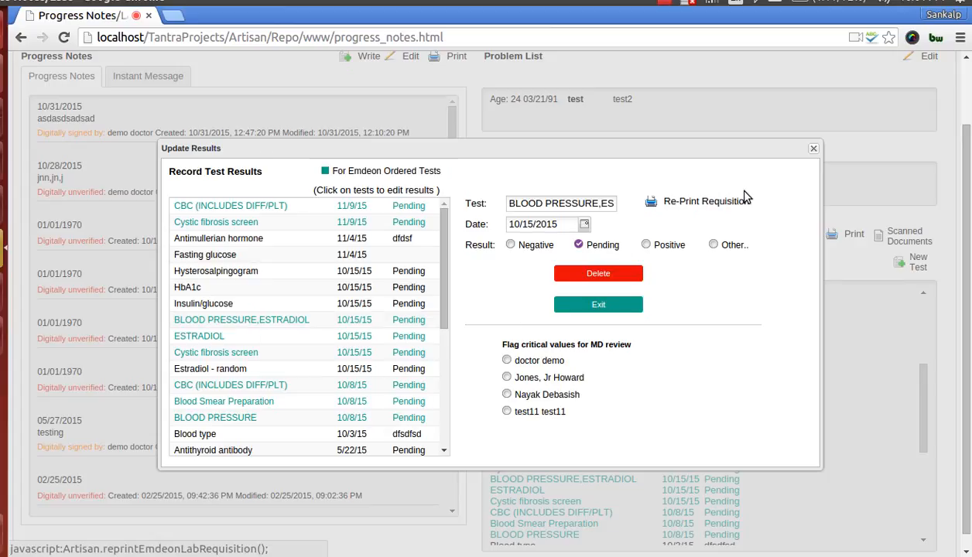
{"action": "left_click", "coordinate": [694, 205]}
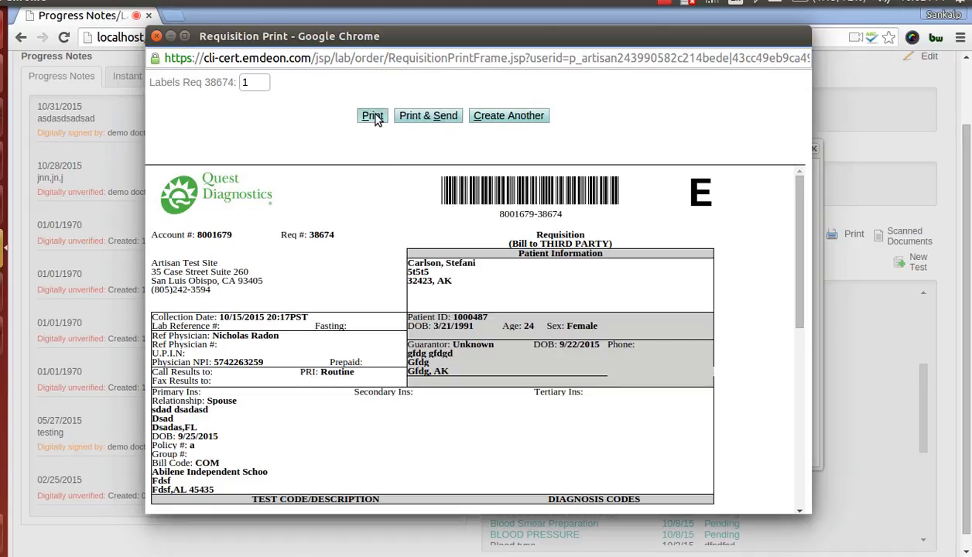
{"action": "left_click", "coordinate": [156, 36]}
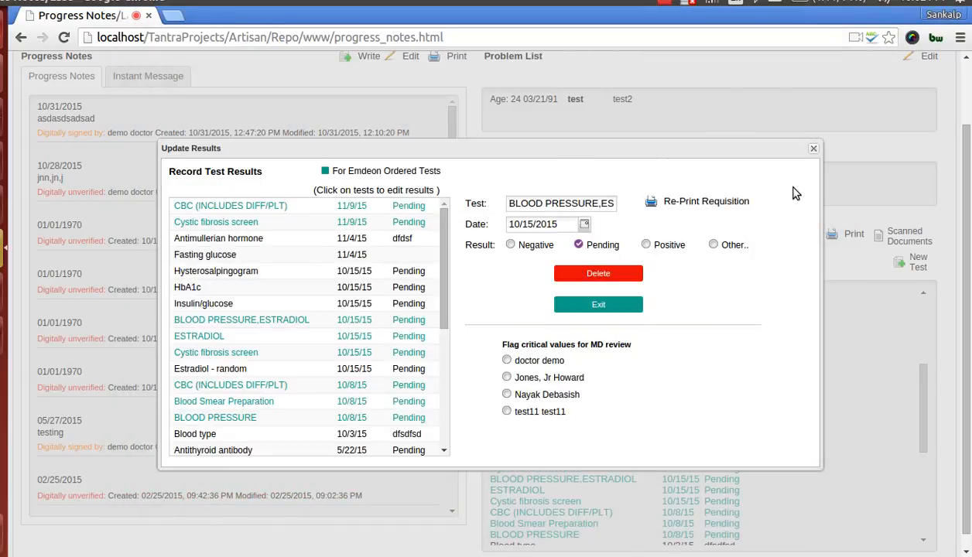
{"action": "left_click", "coordinate": [813, 148]}
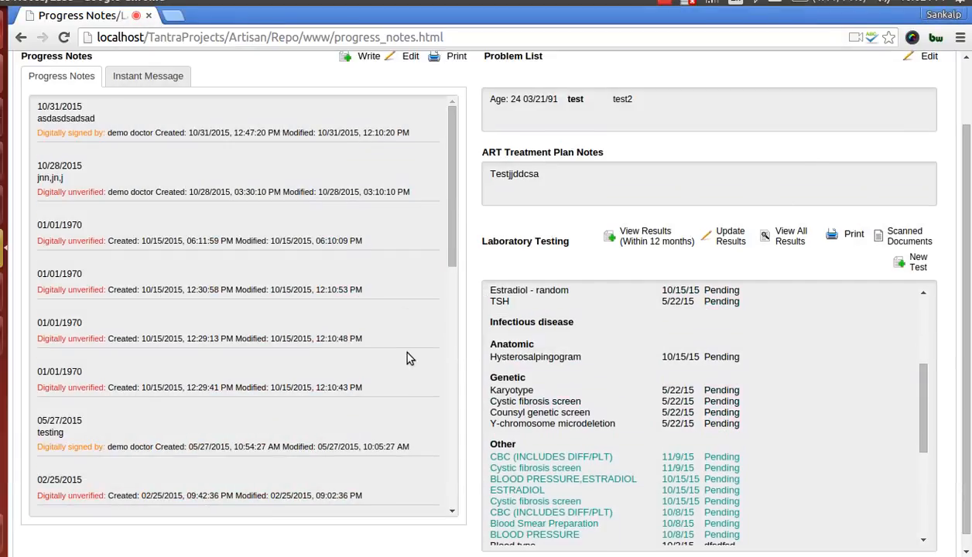
{"action": "scroll", "coordinate": [408, 356], "scroll_direction": "up", "scroll_amount": 2}
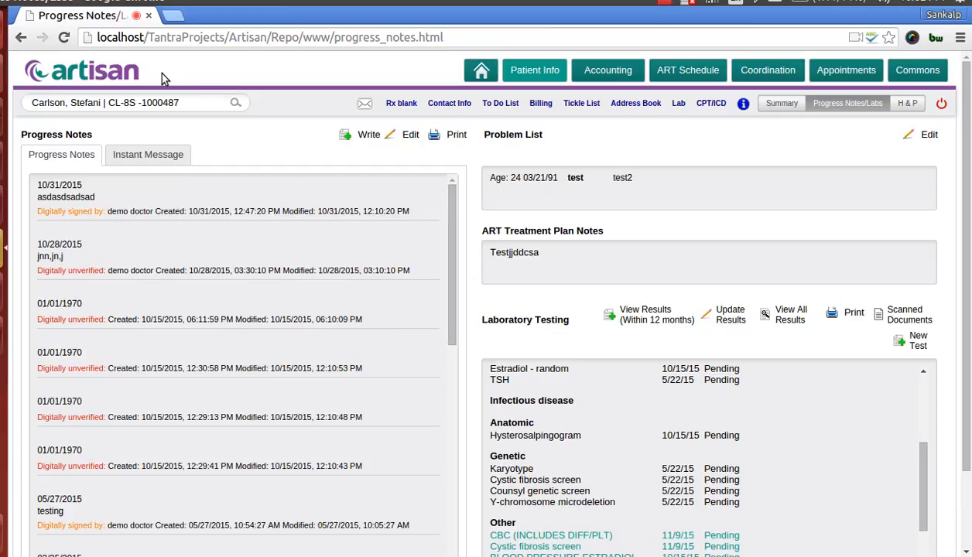
{"action": "left_click", "coordinate": [663, 2]}
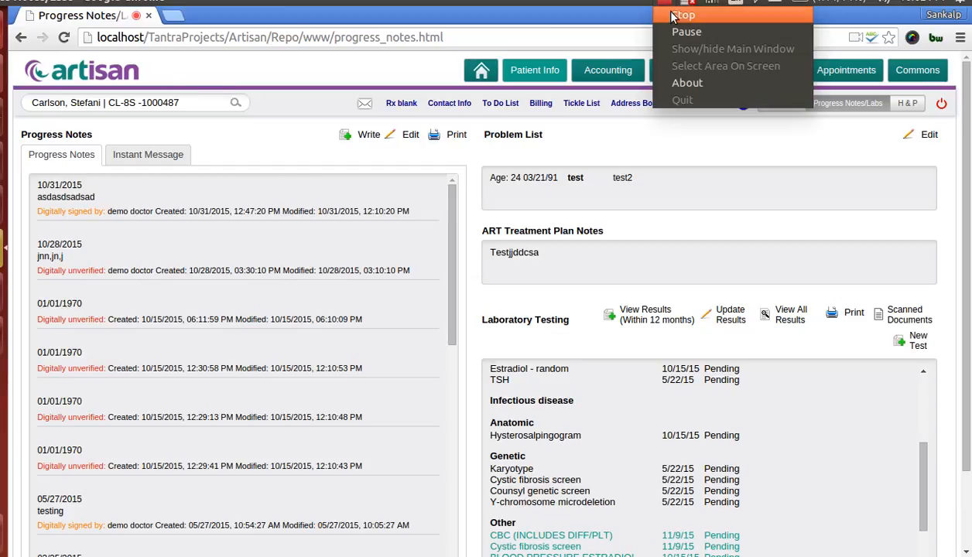